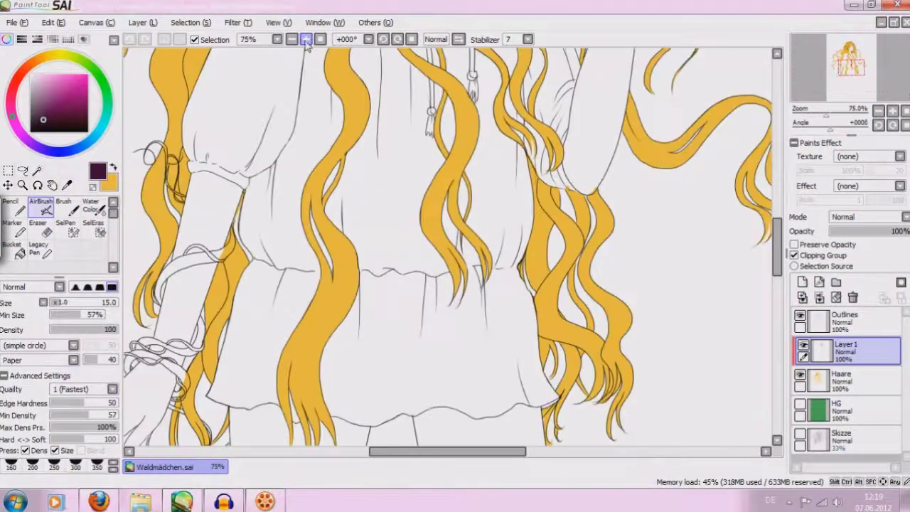
# Zoom the canvas to 100% and pick a dark golden-brown shading colour.
pyautogui.click(306, 39)
pyautogui.moveTo(777, 242); pyautogui.dragTo(776, 174)
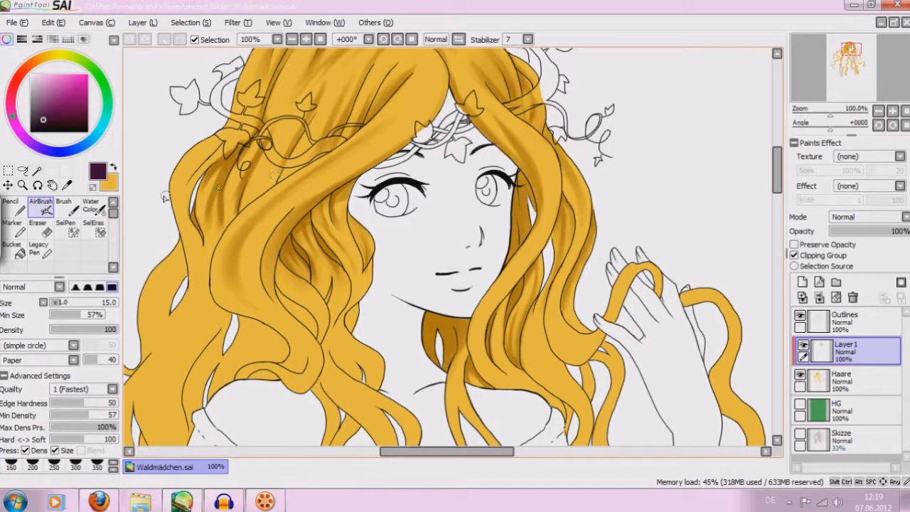
pyautogui.click(111, 169)
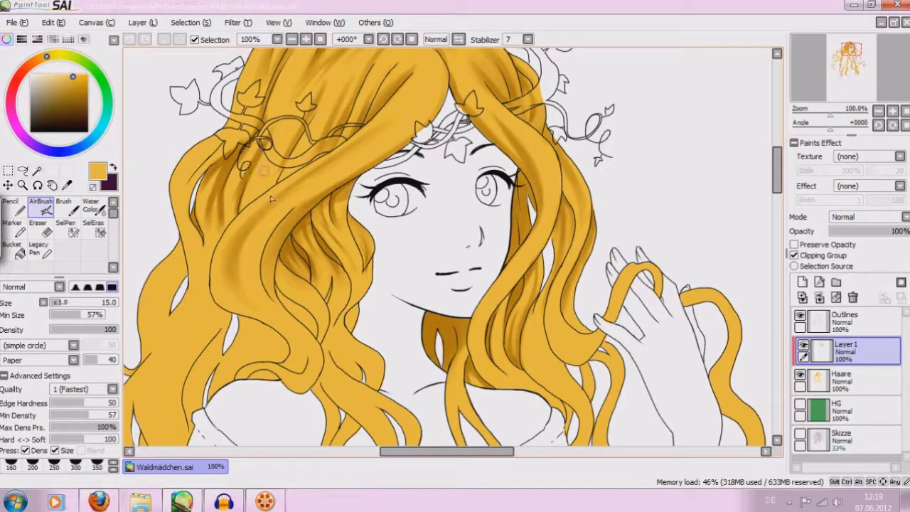
pyautogui.keyDown('alt'); pyautogui.click(430, 323); pyautogui.keyUp('alt')
pyautogui.click(73, 100)
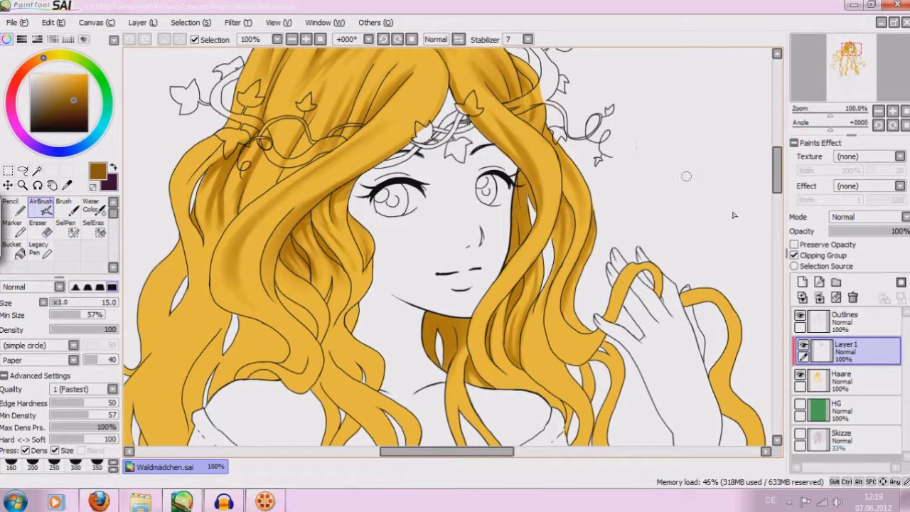
# Add a new layer above Layer 1 and name it farben.
pyautogui.click(802, 282)
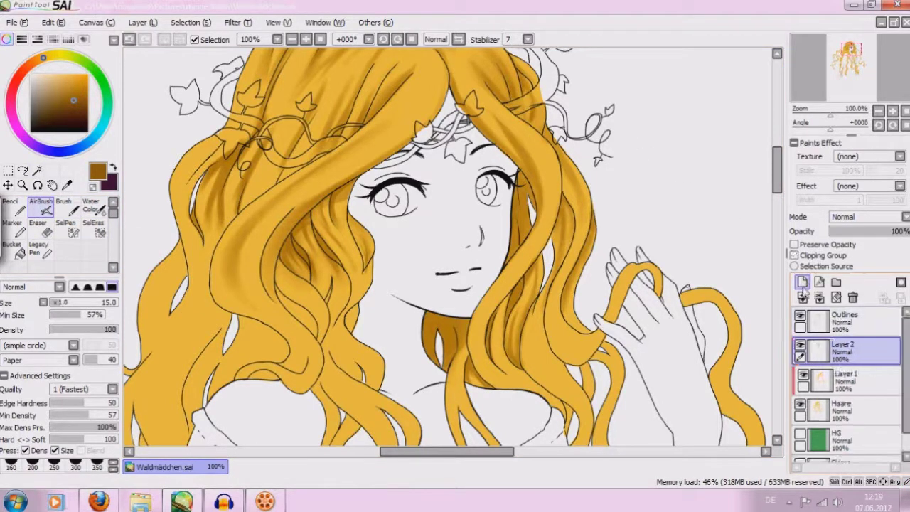
pyautogui.doubleClick(853, 355)
pyautogui.write('farben')
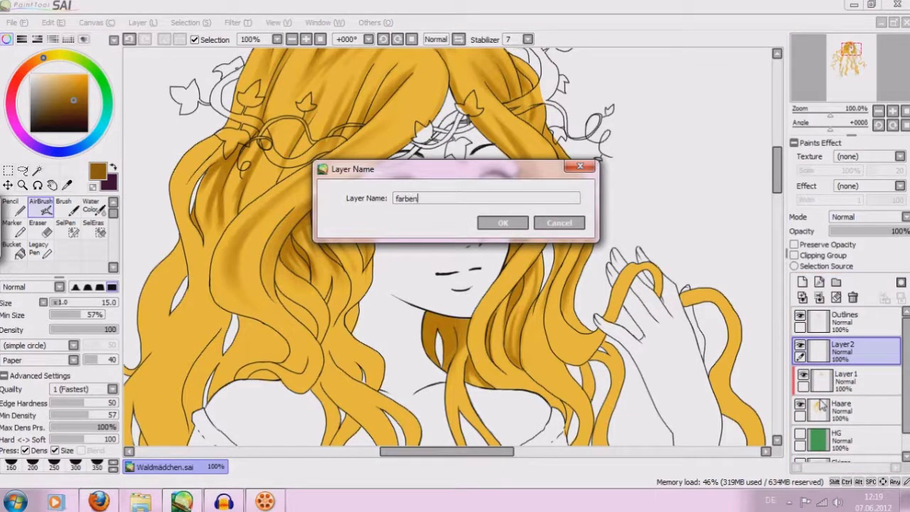
pyautogui.press('Return')
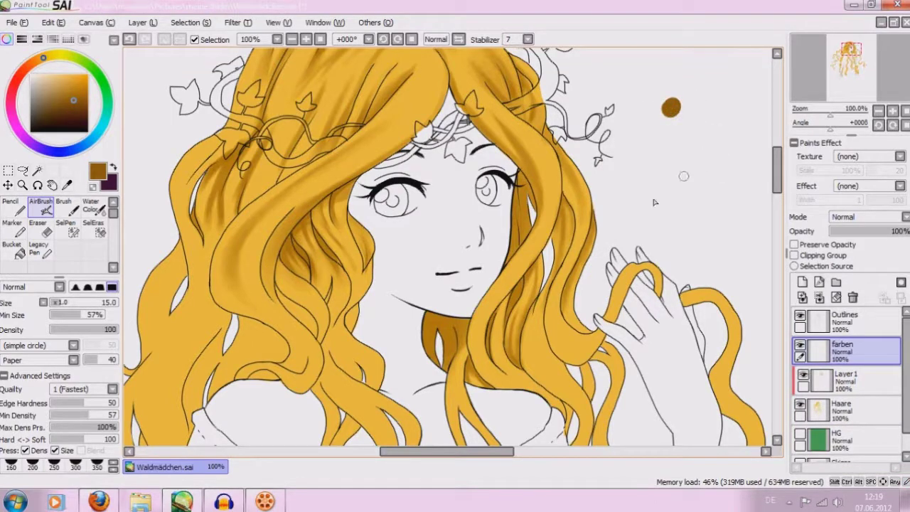
# Dab the hair yellow on farben, pick its brown, and hide farben with Layer 1 active.
pyautogui.keyDown('alt'); pyautogui.click(181, 346); pyautogui.keyUp('alt')
pyautogui.click(719, 85)
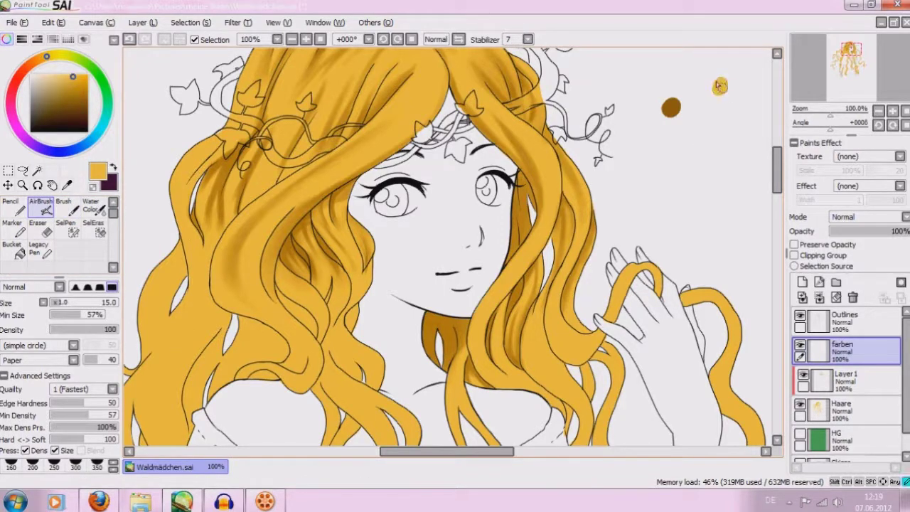
pyautogui.click(799, 344)
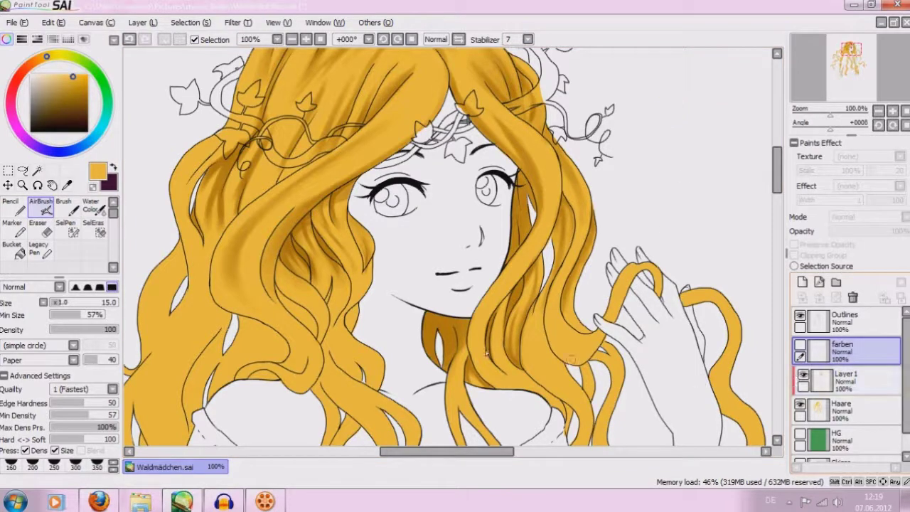
pyautogui.click(862, 381)
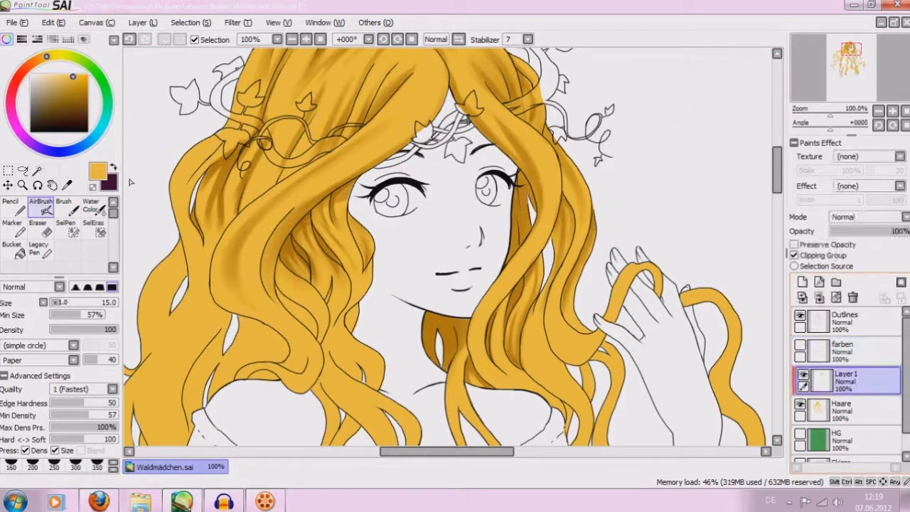
pyautogui.click(799, 344)
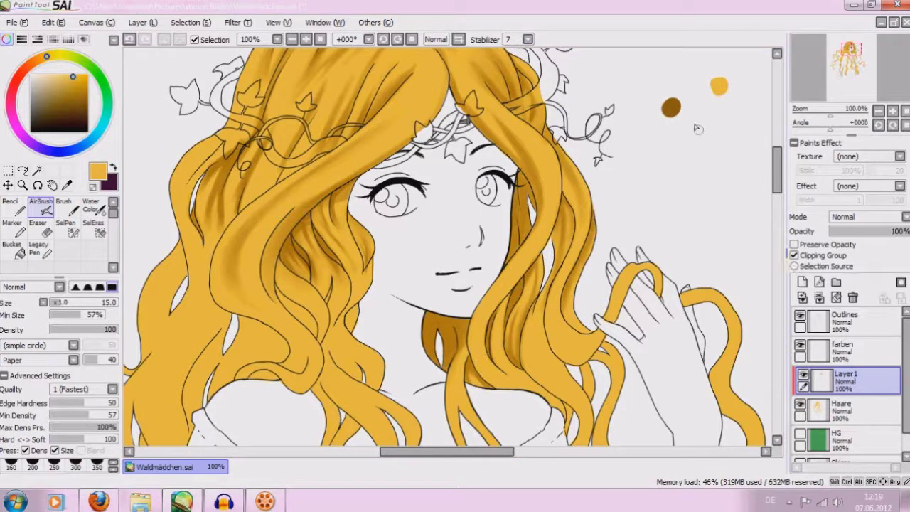
pyautogui.keyDown('alt'); pyautogui.click(672, 108); pyautogui.keyUp('alt')
pyautogui.click(800, 344)
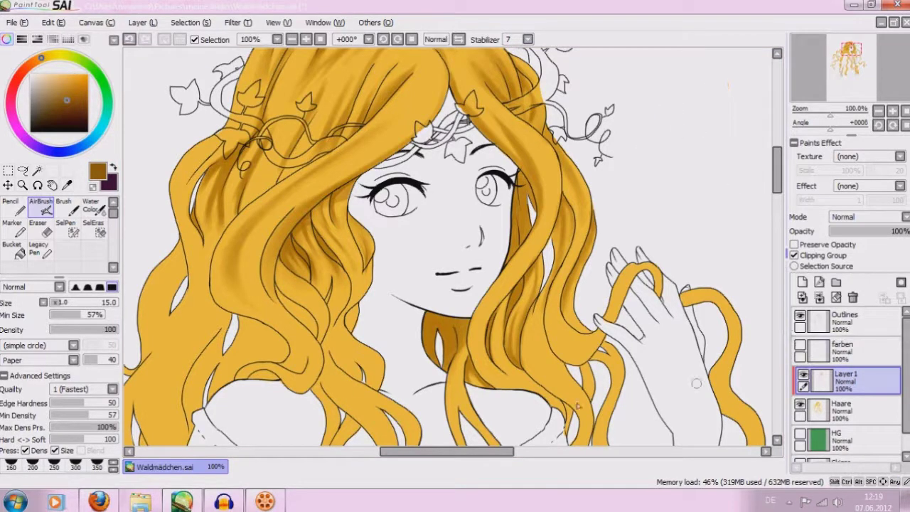
# Switch to the Water Color brush at size 7.
pyautogui.click(64, 206)
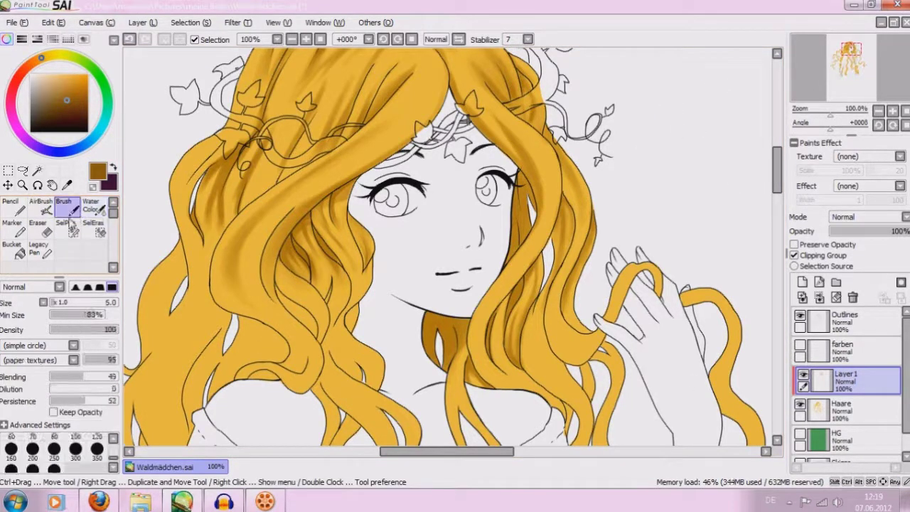
pyautogui.click(91, 206)
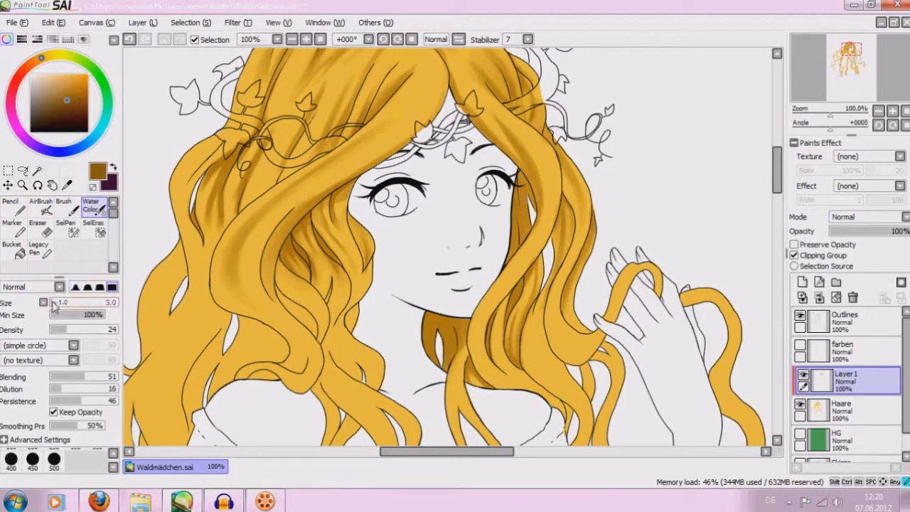
pyautogui.click(58, 304)
# Zoom to 200% on the left strands, make a first stroke, and set Density to 66.
pyautogui.moveTo(429, 452)
pyautogui.mouseDown()
pyautogui.moveTo(403, 457)
pyautogui.moveTo(441, 452)
pyautogui.mouseUp()
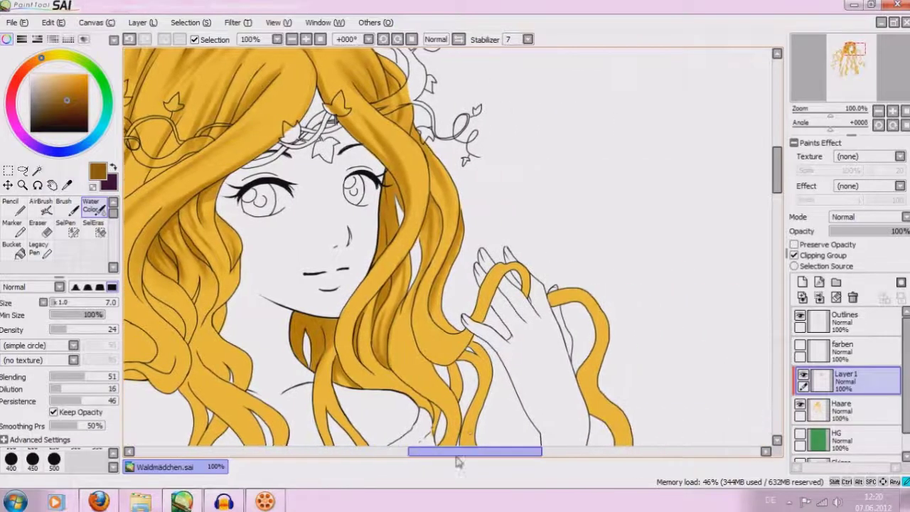
pyautogui.moveTo(441, 453); pyautogui.dragTo(459, 455)
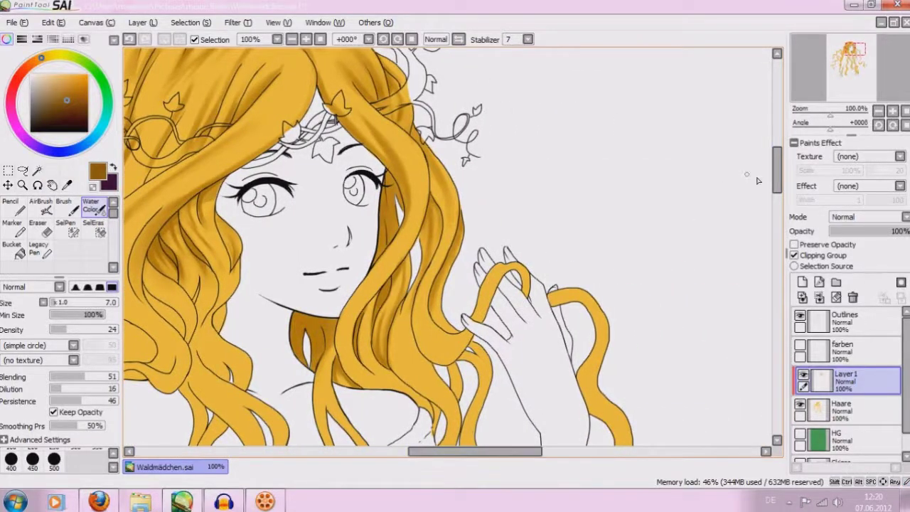
pyautogui.scroll(-1, 780, 167)
pyautogui.moveTo(780, 167); pyautogui.dragTo(779, 186)
pyautogui.click(306, 39)
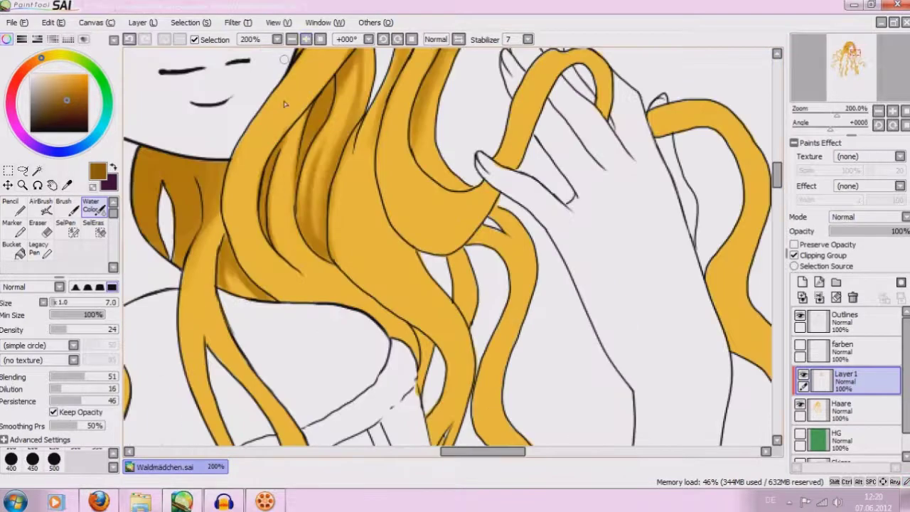
pyautogui.moveTo(217, 238); pyautogui.dragTo(212, 280)
pyautogui.click(95, 329)
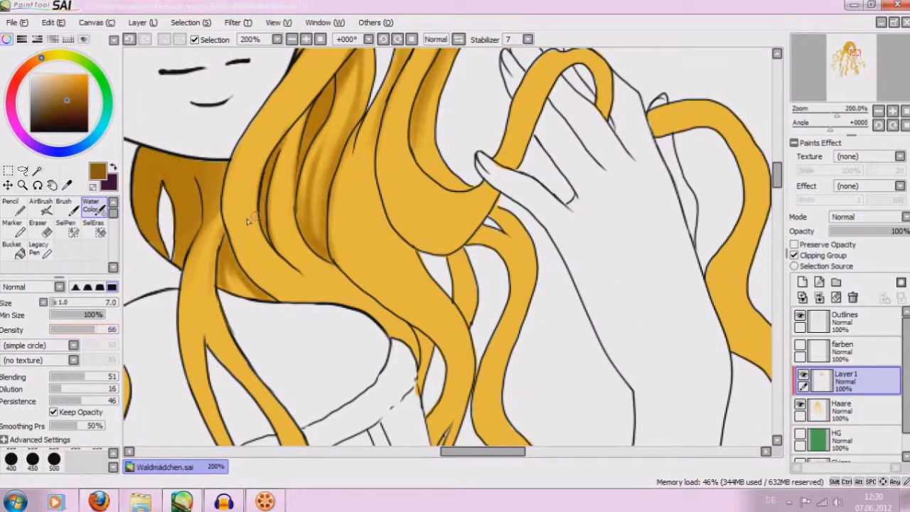
# Shade both edges of the left strand below the chin with brown watercolour strokes.
pyautogui.moveTo(213, 224); pyautogui.dragTo(226, 319)
pyautogui.moveTo(213, 277); pyautogui.dragTo(235, 351)
pyautogui.moveTo(216, 297); pyautogui.dragTo(240, 358)
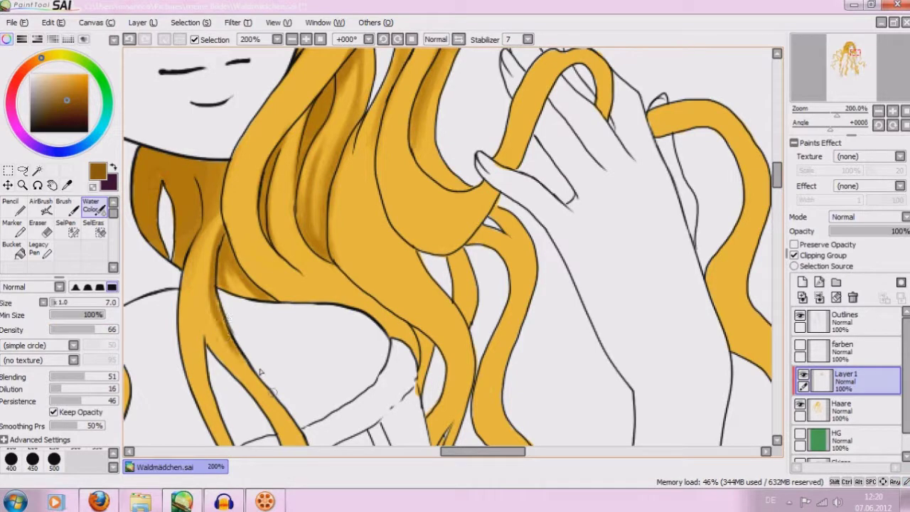
pyautogui.moveTo(206, 225)
pyautogui.mouseDown()
pyautogui.moveTo(188, 265)
pyautogui.moveTo(186, 349)
pyautogui.mouseUp()
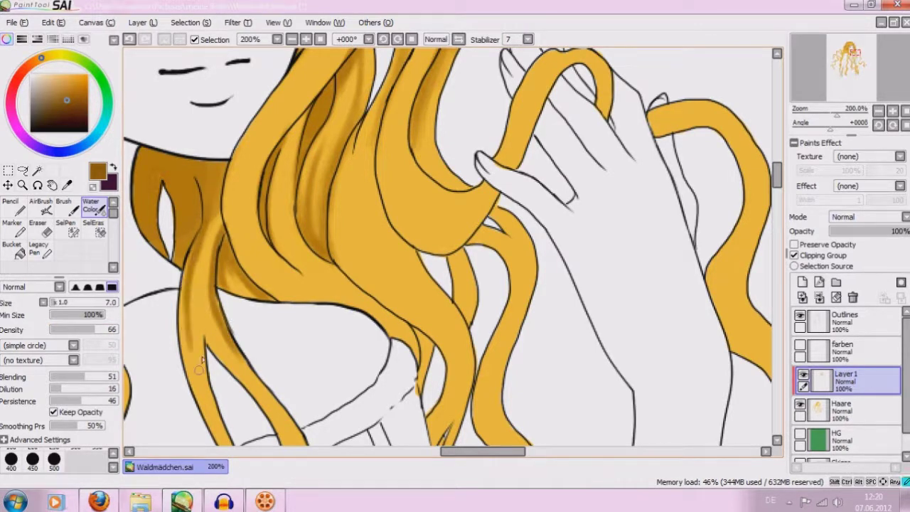
pyautogui.moveTo(196, 241); pyautogui.dragTo(183, 313)
pyautogui.moveTo(187, 277); pyautogui.dragTo(182, 325)
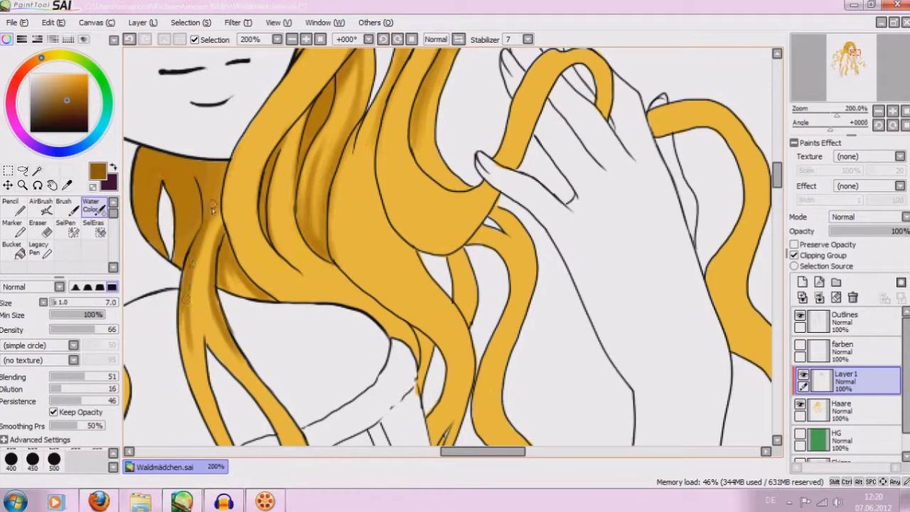
pyautogui.moveTo(187, 277); pyautogui.dragTo(200, 395)
pyautogui.moveTo(178, 307); pyautogui.dragTo(196, 386)
pyautogui.moveTo(181, 327); pyautogui.dragTo(202, 404)
pyautogui.moveTo(182, 320); pyautogui.dragTo(201, 409)
pyautogui.moveTo(189, 365); pyautogui.dragTo(213, 431)
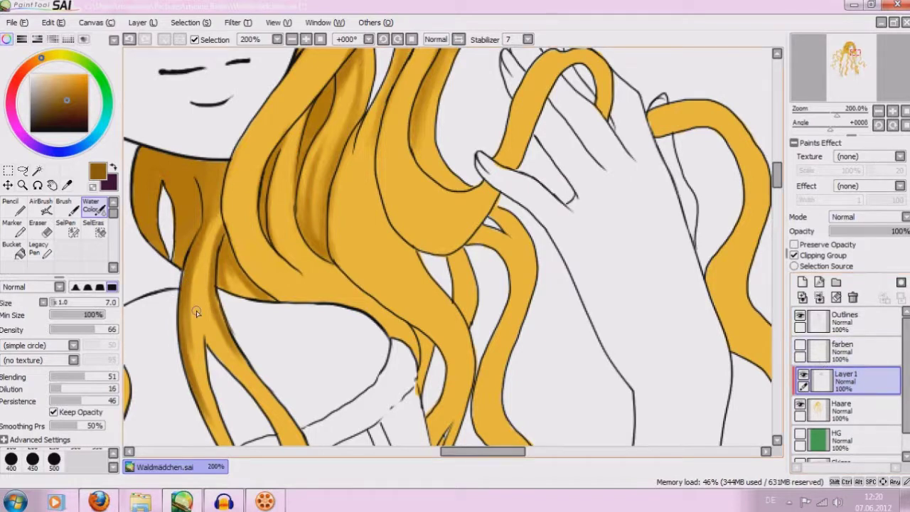
# At 150% zoom, paint brown watercolour strokes down the middle strands toward the hand.
pyautogui.click(292, 39)
pyautogui.click(305, 39)
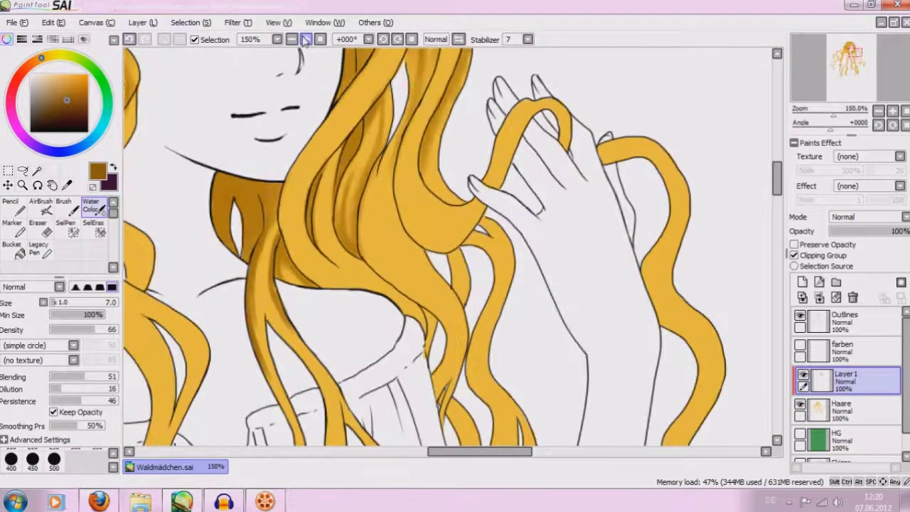
pyautogui.moveTo(370, 175); pyautogui.dragTo(354, 244)
pyautogui.moveTo(340, 191); pyautogui.dragTo(343, 241)
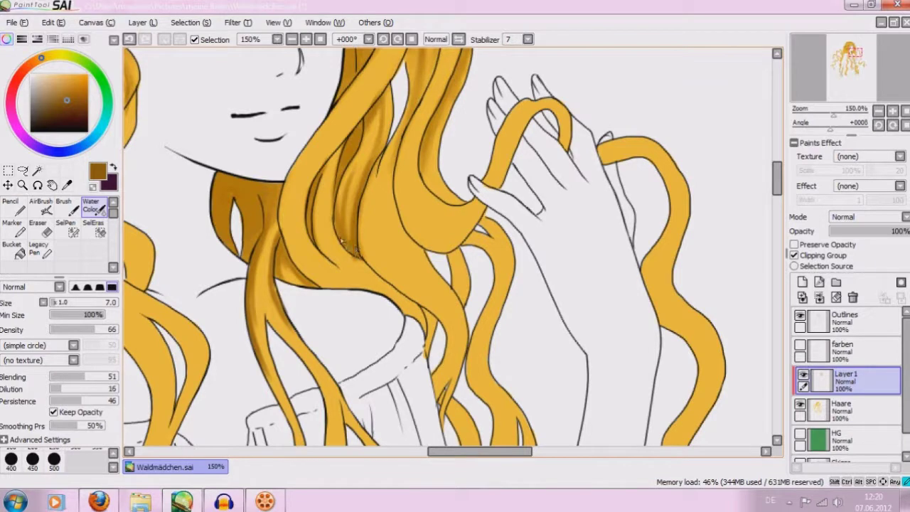
pyautogui.moveTo(347, 191); pyautogui.dragTo(351, 233)
pyautogui.moveTo(322, 213)
pyautogui.mouseDown()
pyautogui.moveTo(346, 273)
pyautogui.moveTo(407, 316)
pyautogui.mouseUp()
pyautogui.moveTo(374, 283); pyautogui.dragTo(400, 306)
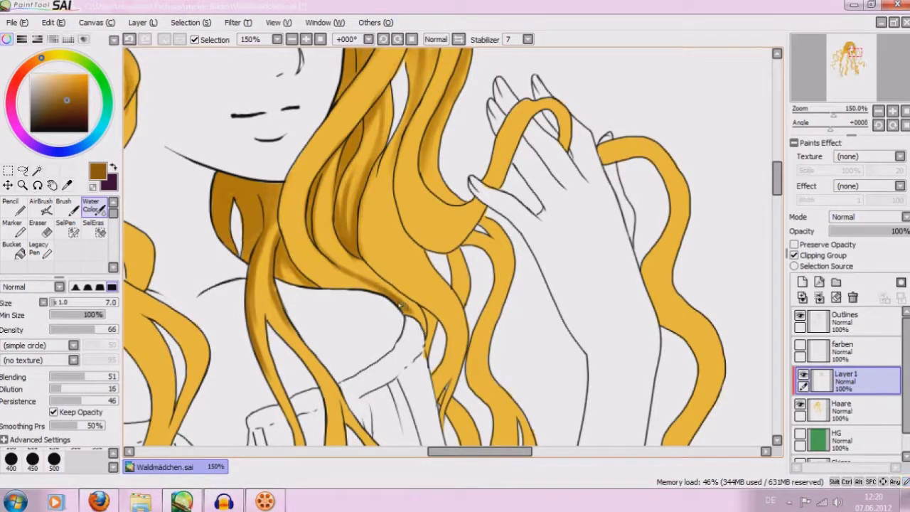
pyautogui.moveTo(326, 176); pyautogui.dragTo(325, 239)
pyautogui.moveTo(338, 153)
pyautogui.mouseDown()
pyautogui.moveTo(324, 206)
pyautogui.moveTo(331, 186)
pyautogui.mouseUp()
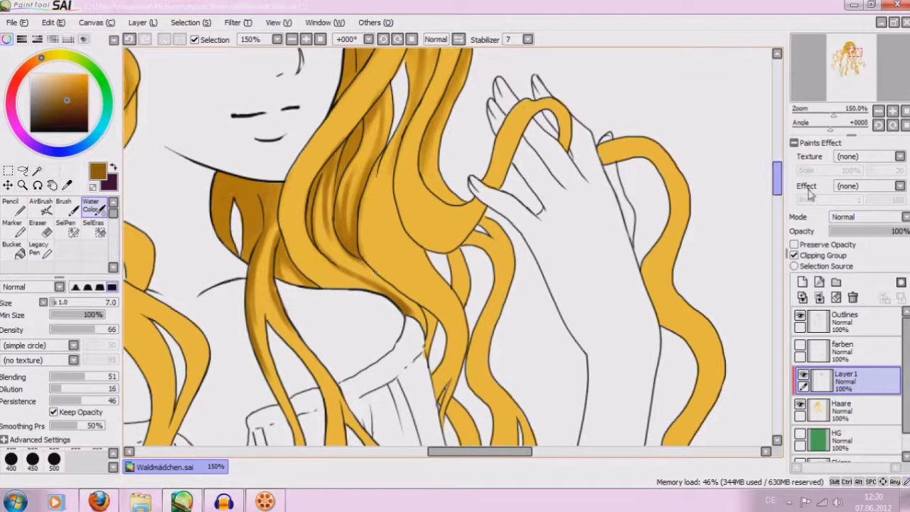
pyautogui.moveTo(777, 186)
pyautogui.mouseDown()
pyautogui.moveTo(782, 160)
pyautogui.moveTo(781, 171)
pyautogui.mouseUp()
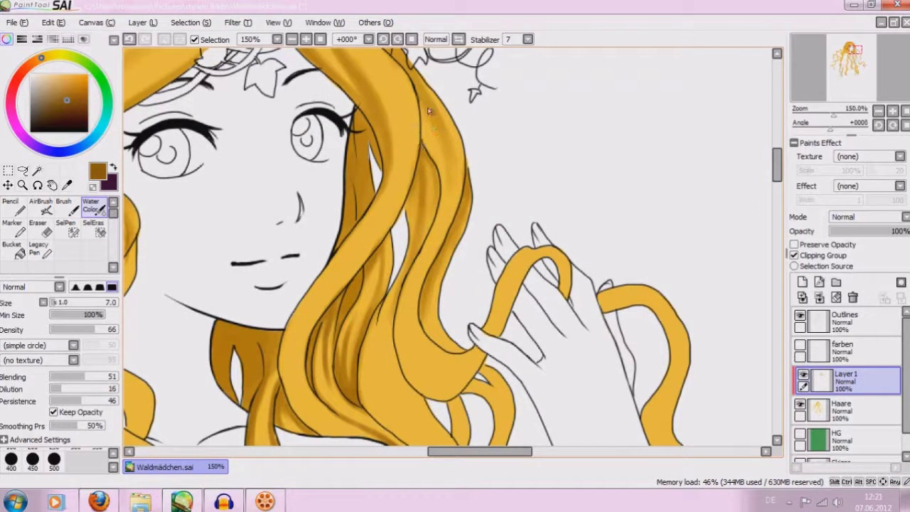
# Shade the strand beside the face down toward the hand with layered watercolour strokes.
pyautogui.moveTo(427, 105); pyautogui.dragTo(448, 192)
pyautogui.moveTo(450, 204); pyautogui.dragTo(402, 316)
pyautogui.moveTo(419, 279)
pyautogui.mouseDown()
pyautogui.moveTo(414, 362)
pyautogui.moveTo(443, 373)
pyautogui.mouseUp()
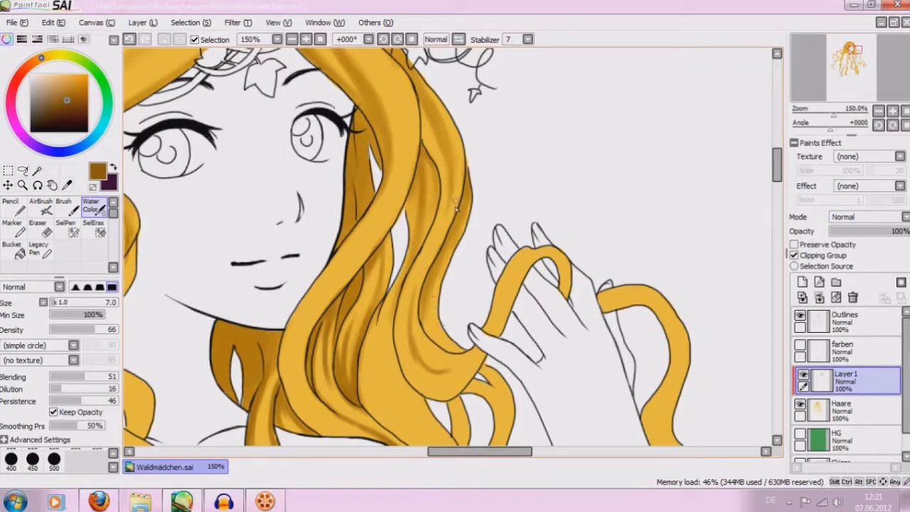
pyautogui.moveTo(440, 254); pyautogui.dragTo(414, 313)
pyautogui.moveTo(428, 279); pyautogui.dragTo(415, 337)
pyautogui.moveTo(416, 295); pyautogui.dragTo(461, 374)
pyautogui.moveTo(419, 324); pyautogui.dragTo(439, 373)
pyautogui.moveTo(413, 284)
pyautogui.mouseDown()
pyautogui.moveTo(419, 366)
pyautogui.moveTo(437, 366)
pyautogui.mouseUp()
pyautogui.moveTo(432, 260)
pyautogui.mouseDown()
pyautogui.moveTo(410, 306)
pyautogui.moveTo(415, 346)
pyautogui.moveTo(449, 353)
pyautogui.mouseUp()
pyautogui.moveTo(416, 317)
pyautogui.mouseDown()
pyautogui.moveTo(466, 350)
pyautogui.moveTo(449, 353)
pyautogui.moveTo(464, 356)
pyautogui.moveTo(451, 404)
pyautogui.moveTo(488, 350)
pyautogui.mouseUp()
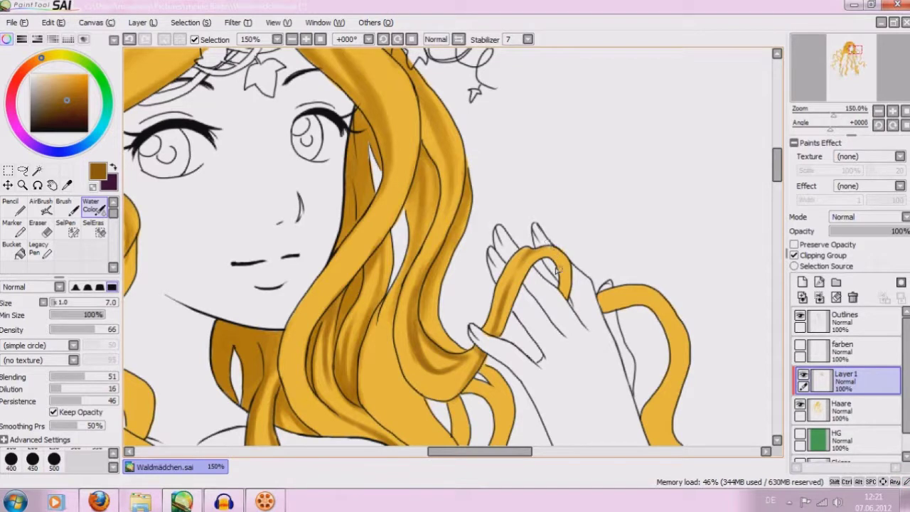
# Shade the hand-held hair loop and lower strand at size 4, then set size 8.
pyautogui.moveTo(547, 262); pyautogui.dragTo(561, 300)
pyautogui.moveTo(61, 306); pyautogui.dragTo(56, 307)
pyautogui.moveTo(420, 383); pyautogui.dragTo(444, 397)
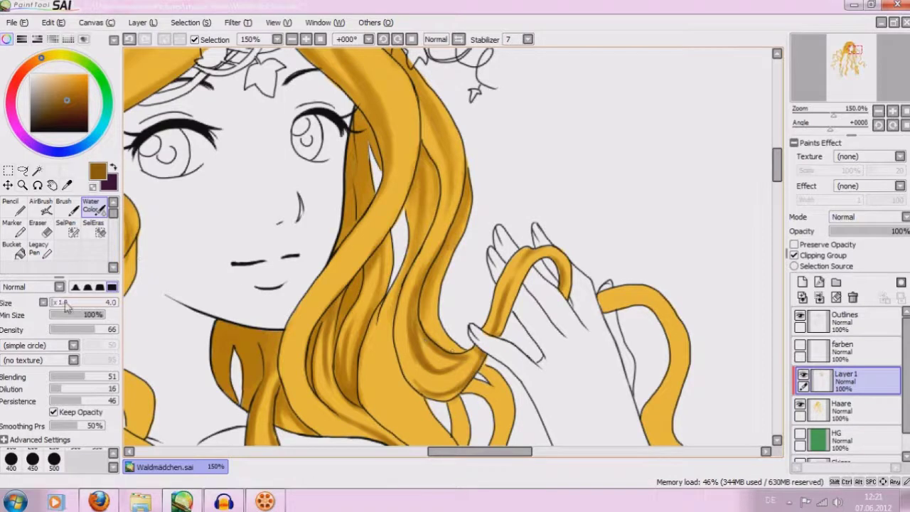
pyautogui.moveTo(58, 304); pyautogui.dragTo(51, 304)
# Darken the strand above the hand with several watercolour strokes.
pyautogui.moveTo(777, 165); pyautogui.dragTo(776, 179)
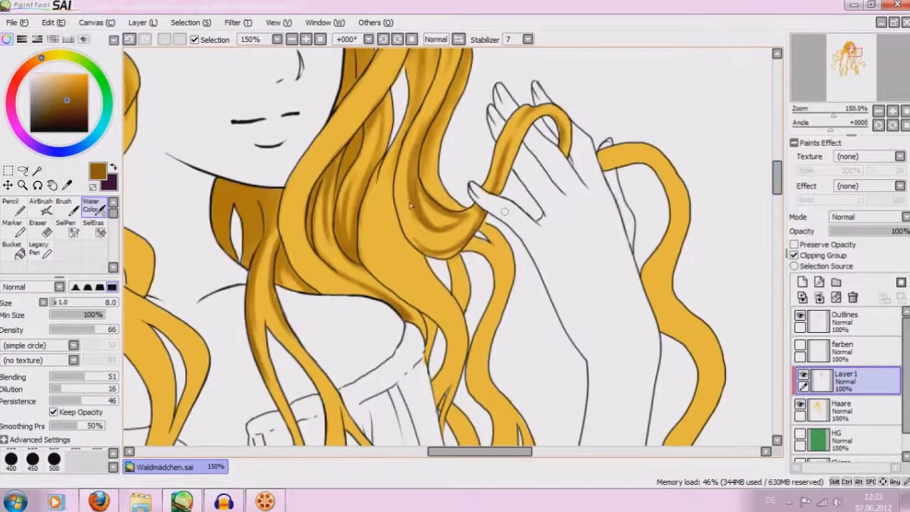
pyautogui.moveTo(396, 162); pyautogui.dragTo(390, 265)
pyautogui.moveTo(389, 226); pyautogui.dragTo(407, 290)
pyautogui.moveTo(393, 186); pyautogui.dragTo(412, 258)
pyautogui.moveTo(392, 212); pyautogui.dragTo(422, 258)
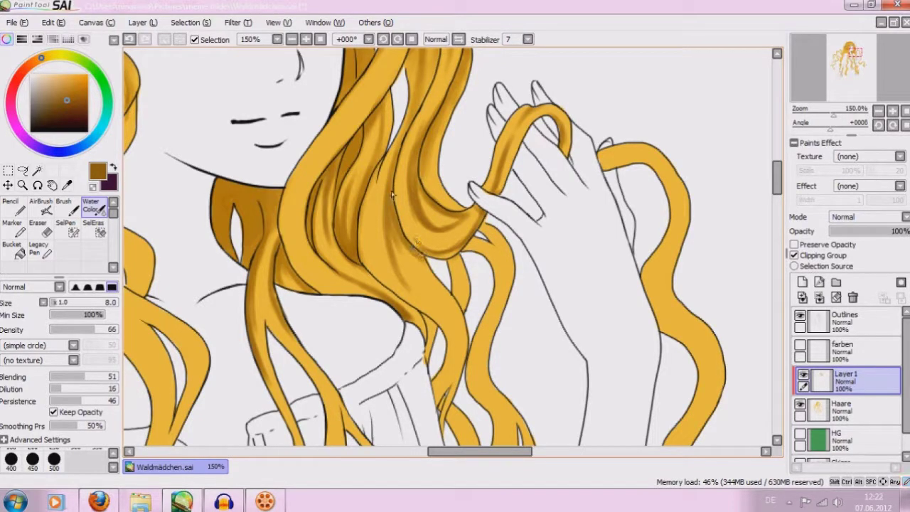
# Shade the neighbouring strand, then switch to the Eraser at size 6.
pyautogui.moveTo(381, 162); pyautogui.dragTo(374, 253)
pyautogui.moveTo(373, 221); pyautogui.dragTo(378, 264)
pyautogui.moveTo(375, 180)
pyautogui.mouseDown()
pyautogui.moveTo(366, 232)
pyautogui.moveTo(384, 277)
pyautogui.moveTo(408, 275)
pyautogui.mouseUp()
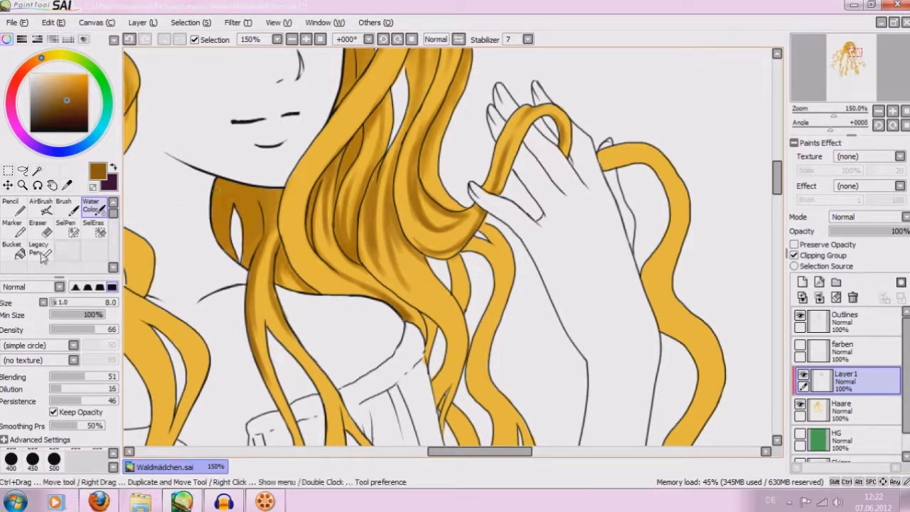
pyautogui.click(38, 228)
pyautogui.moveTo(57, 307); pyautogui.dragTo(54, 304)
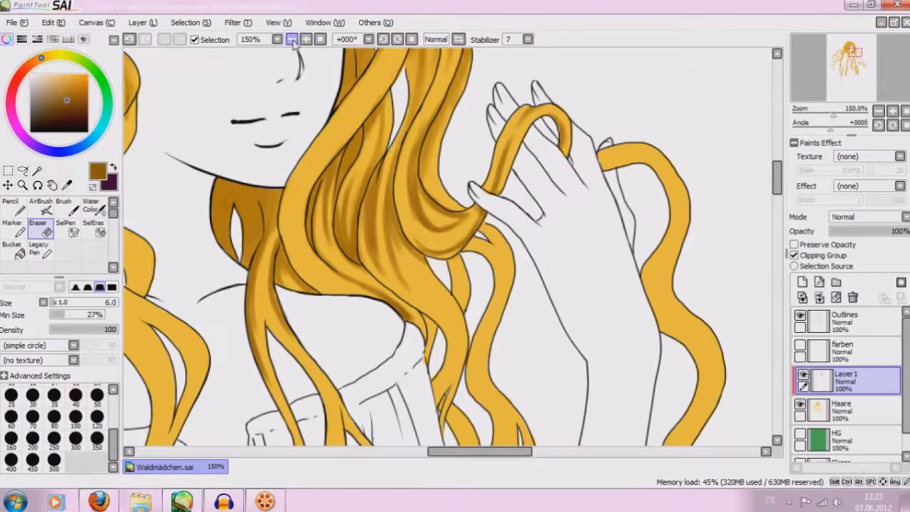
# At 150% with Water Color reselected, darken the strand beside the face and its outer edge.
pyautogui.click(298, 41)
pyautogui.click(305, 39)
pyautogui.scroll(3, 600, 250)
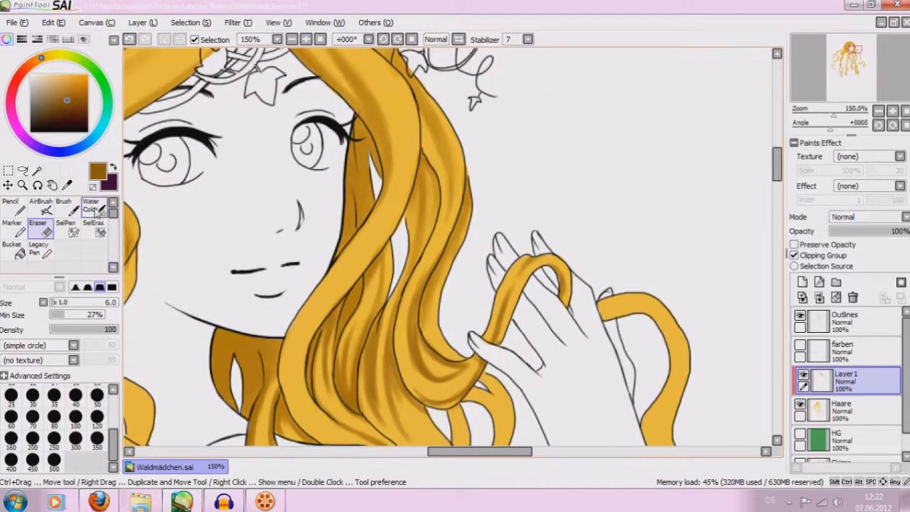
pyautogui.click(91, 206)
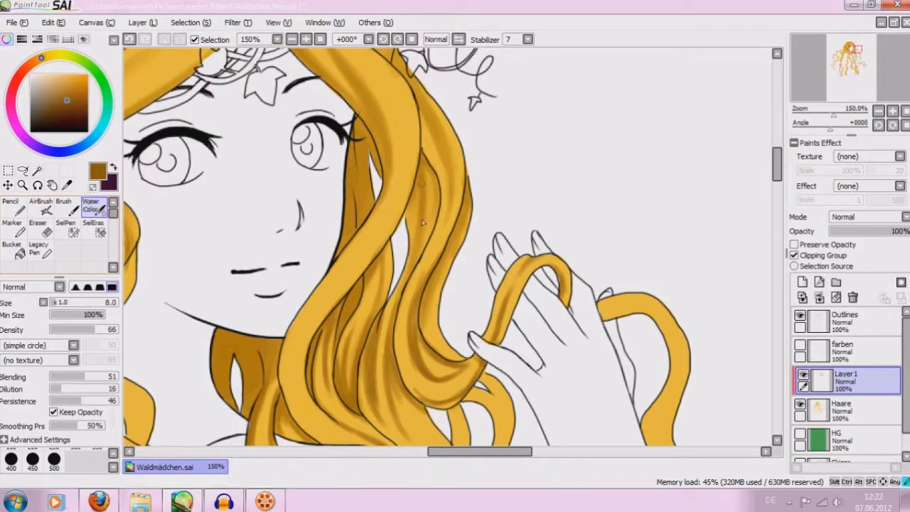
pyautogui.moveTo(434, 184)
pyautogui.mouseDown()
pyautogui.moveTo(414, 209)
pyautogui.moveTo(412, 239)
pyautogui.mouseUp()
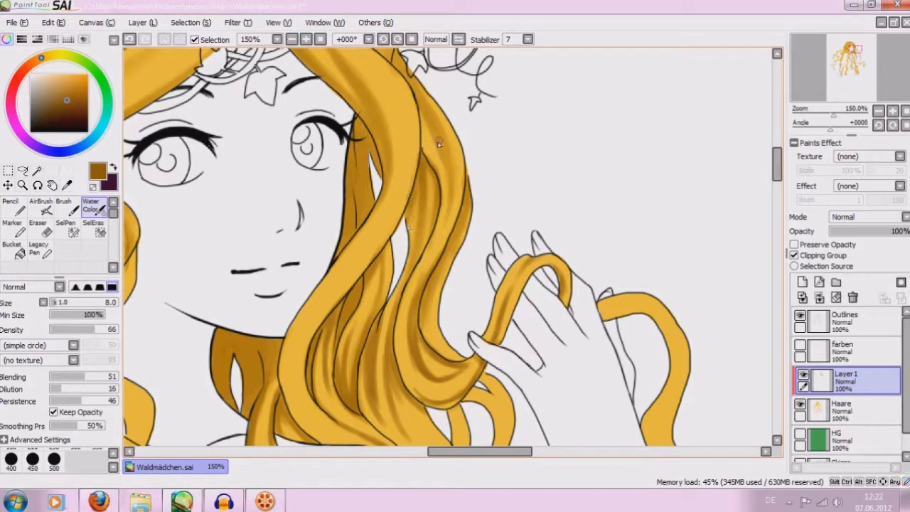
pyautogui.moveTo(444, 164); pyautogui.dragTo(446, 216)
# Shade the strand's lower curve and left edge, then lightly shade the strand above the hand.
pyautogui.moveTo(380, 245)
pyautogui.mouseDown()
pyautogui.moveTo(304, 359)
pyautogui.moveTo(320, 419)
pyautogui.moveTo(312, 405)
pyautogui.moveTo(339, 430)
pyautogui.mouseUp()
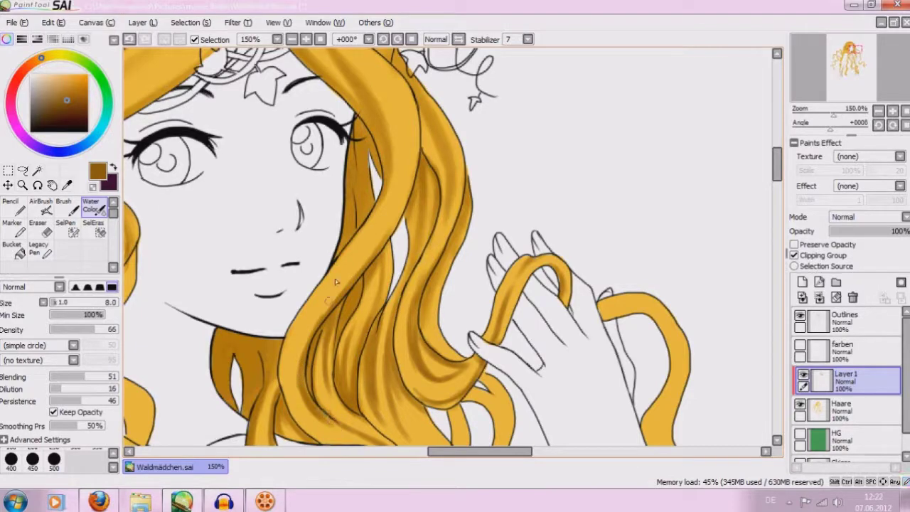
pyautogui.moveTo(305, 374)
pyautogui.mouseDown()
pyautogui.moveTo(308, 328)
pyautogui.moveTo(359, 272)
pyautogui.moveTo(388, 206)
pyautogui.moveTo(405, 201)
pyautogui.moveTo(421, 152)
pyautogui.moveTo(398, 234)
pyautogui.mouseUp()
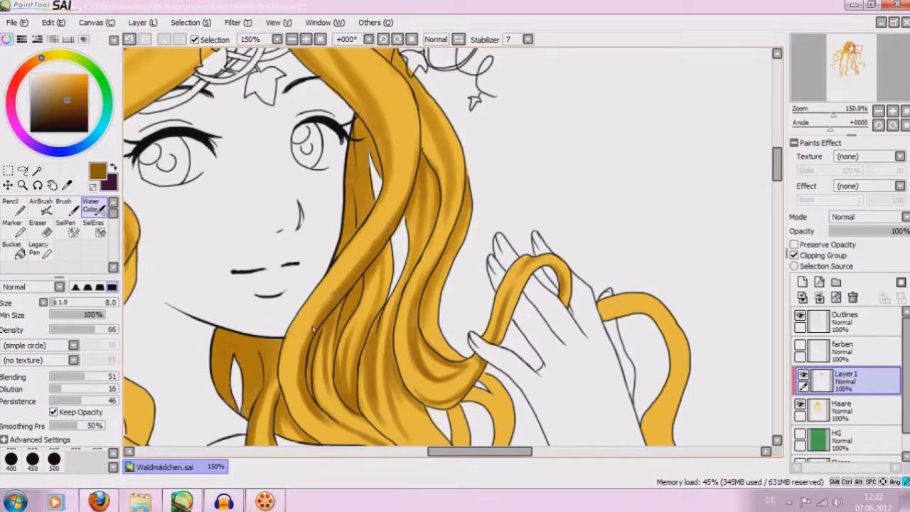
pyautogui.moveTo(778, 158); pyautogui.dragTo(778, 172)
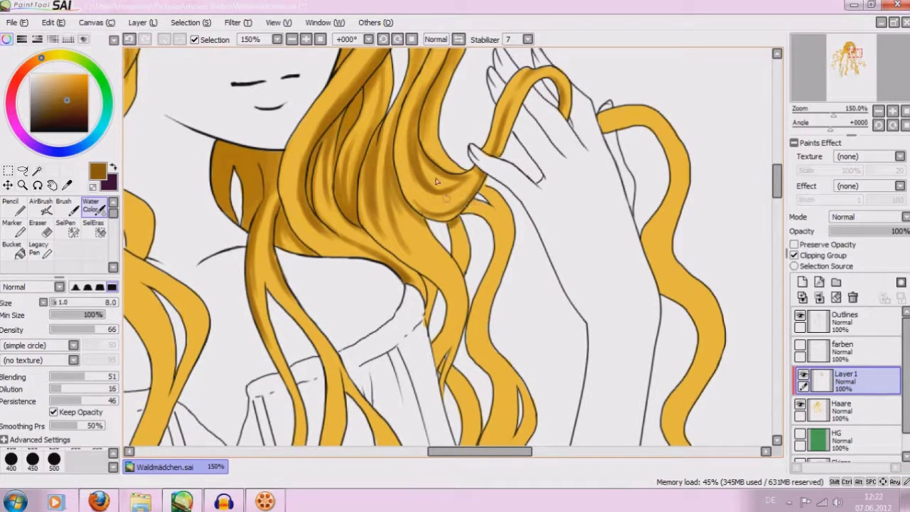
pyautogui.moveTo(436, 180); pyautogui.dragTo(458, 173)
pyautogui.moveTo(396, 205); pyautogui.dragTo(435, 272)
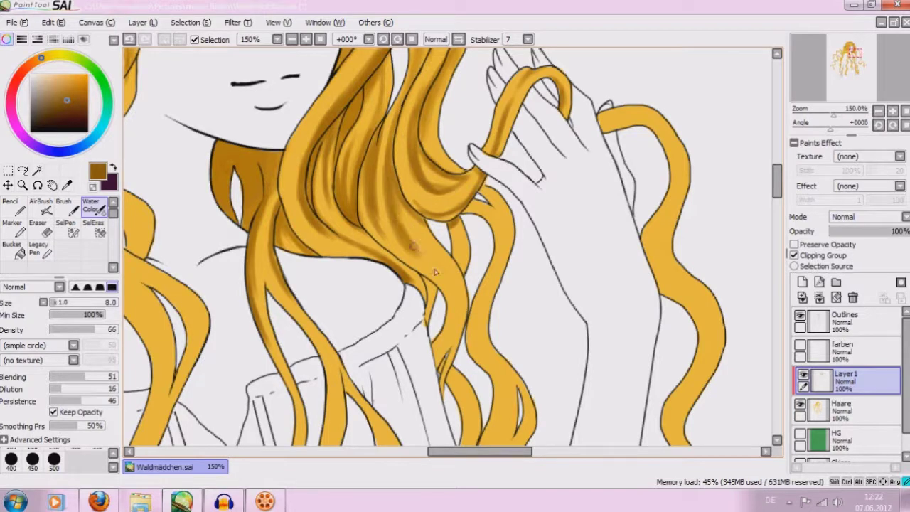
# Undo stray strokes and reshade the strand beside the sleeve with the brush at size 5.
pyautogui.moveTo(369, 233); pyautogui.dragTo(402, 261)
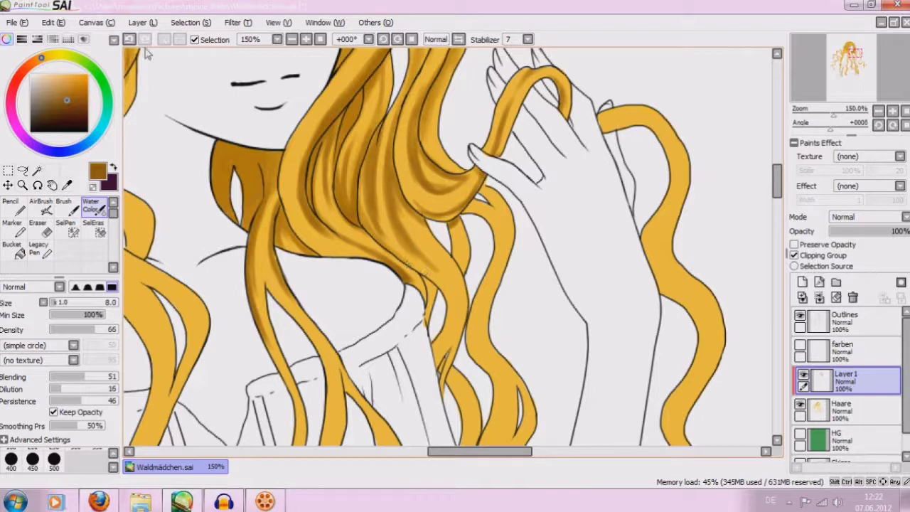
pyautogui.click(128, 39)
pyautogui.click(129, 39)
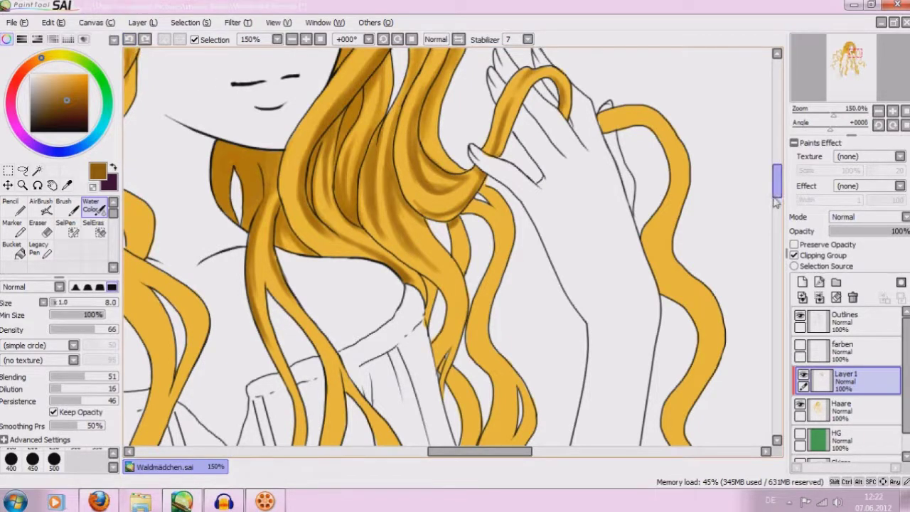
pyautogui.scroll(-2, 776, 202)
pyautogui.scroll(-2, 776, 201)
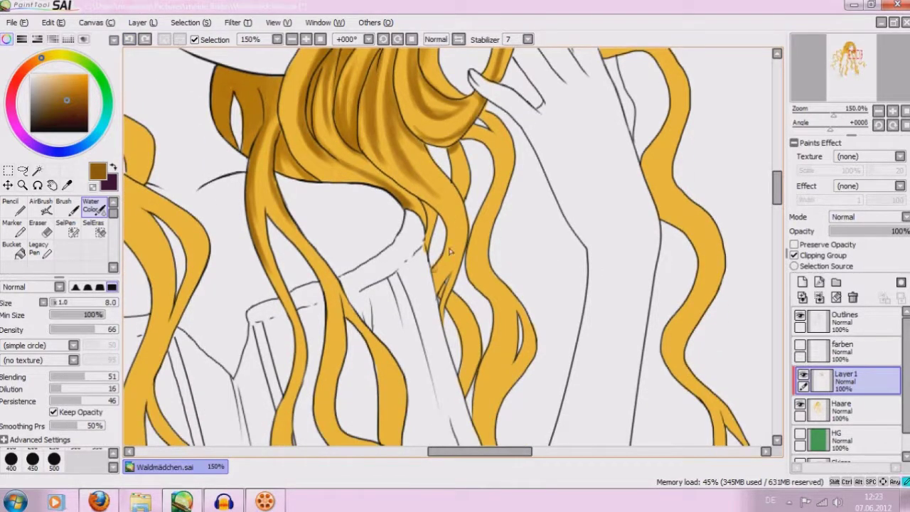
pyautogui.moveTo(450, 252); pyautogui.dragTo(434, 270)
pyautogui.moveTo(424, 199); pyautogui.dragTo(449, 248)
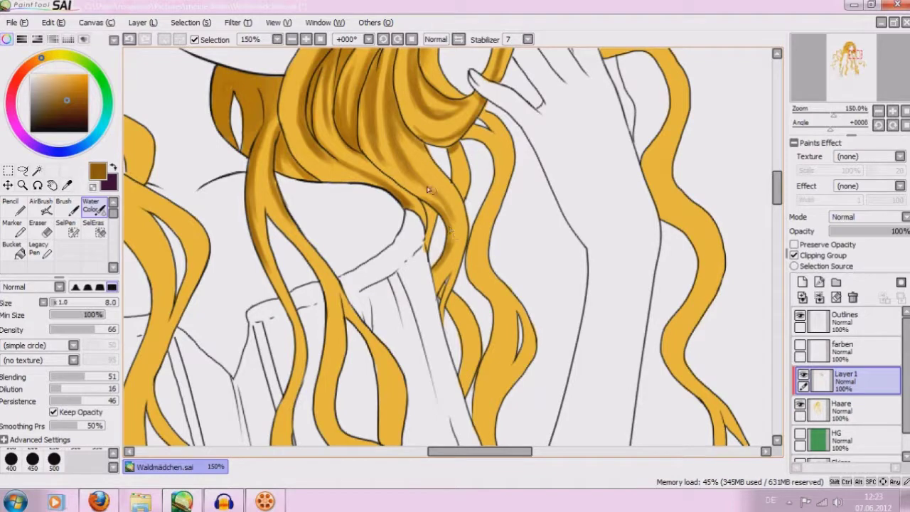
pyautogui.moveTo(419, 181); pyautogui.dragTo(453, 236)
pyautogui.click(131, 39)
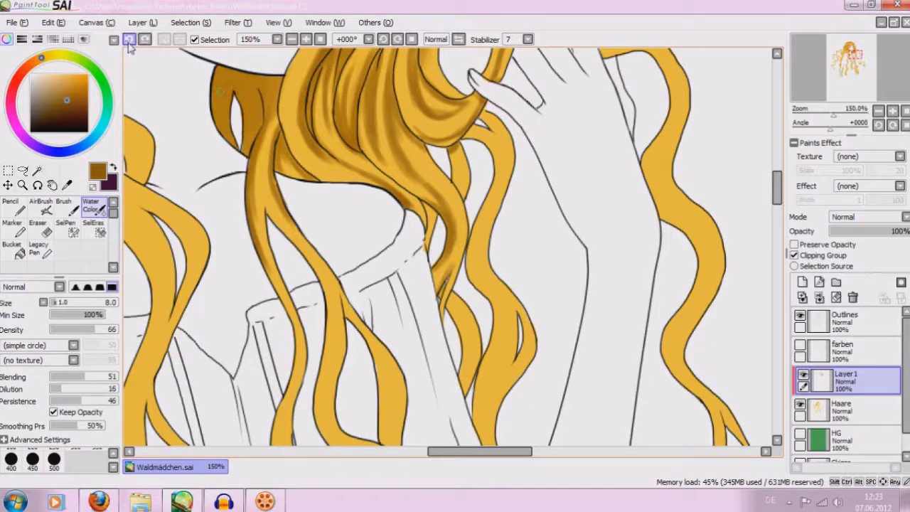
pyautogui.click(57, 302)
pyautogui.moveTo(438, 294); pyautogui.dragTo(456, 218)
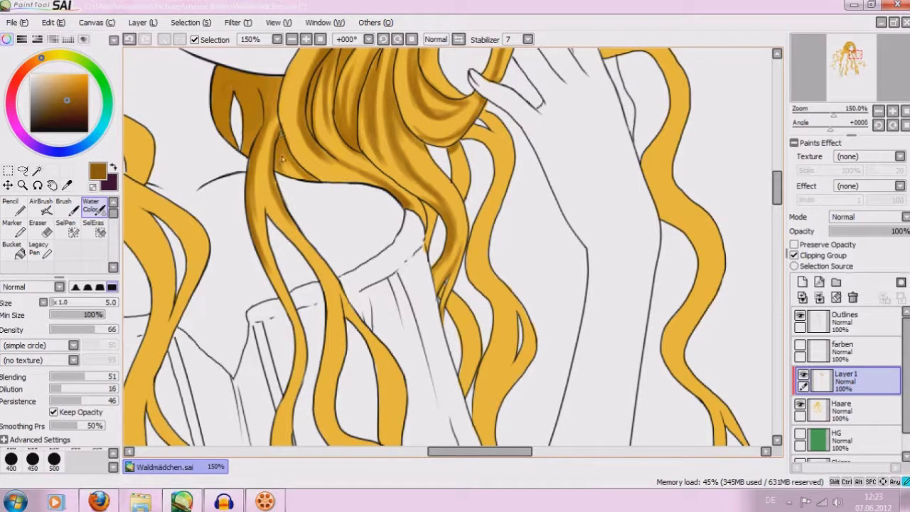
# Add faint watercolour shading down the strand beside the face.
pyautogui.moveTo(262, 118)
pyautogui.mouseDown()
pyautogui.moveTo(252, 75)
pyautogui.moveTo(268, 125)
pyautogui.mouseUp()
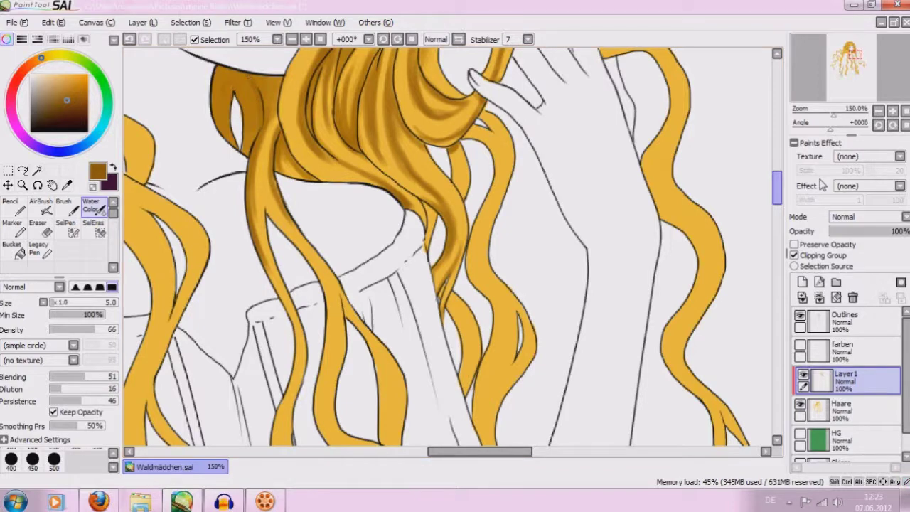
pyautogui.moveTo(778, 191); pyautogui.dragTo(779, 174)
pyautogui.moveTo(420, 174); pyautogui.dragTo(424, 171)
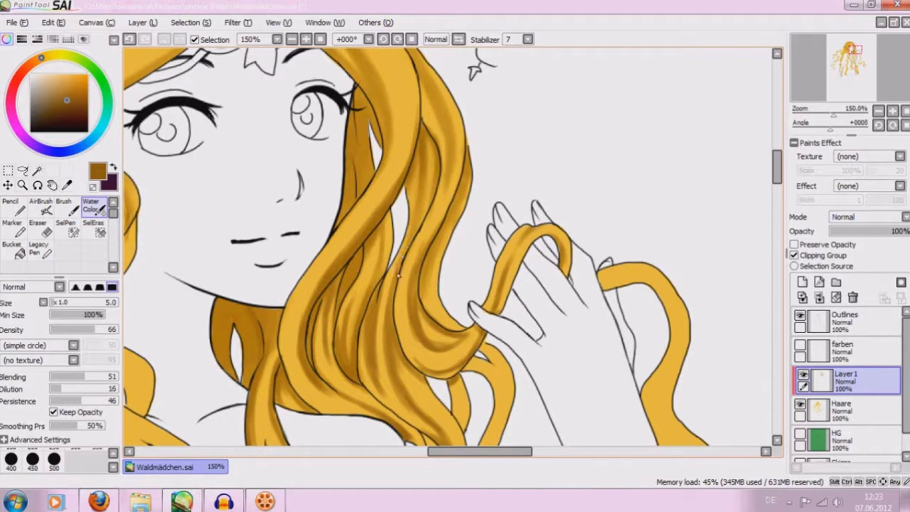
pyautogui.moveTo(400, 262); pyautogui.dragTo(424, 176)
pyautogui.moveTo(445, 158); pyautogui.dragTo(431, 231)
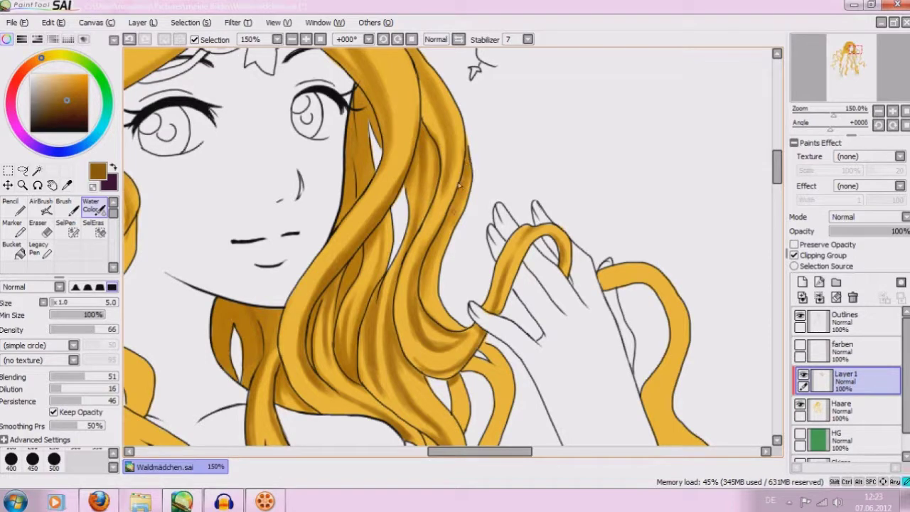
pyautogui.moveTo(427, 270); pyautogui.dragTo(423, 296)
# Redo the right hair loop's shading after undoing the first attempt, then zoom out.
pyautogui.moveTo(529, 240)
pyautogui.mouseDown()
pyautogui.moveTo(563, 240)
pyautogui.moveTo(568, 251)
pyautogui.mouseUp()
pyautogui.click(128, 41)
pyautogui.click(130, 40)
pyautogui.moveTo(554, 229); pyautogui.dragTo(569, 241)
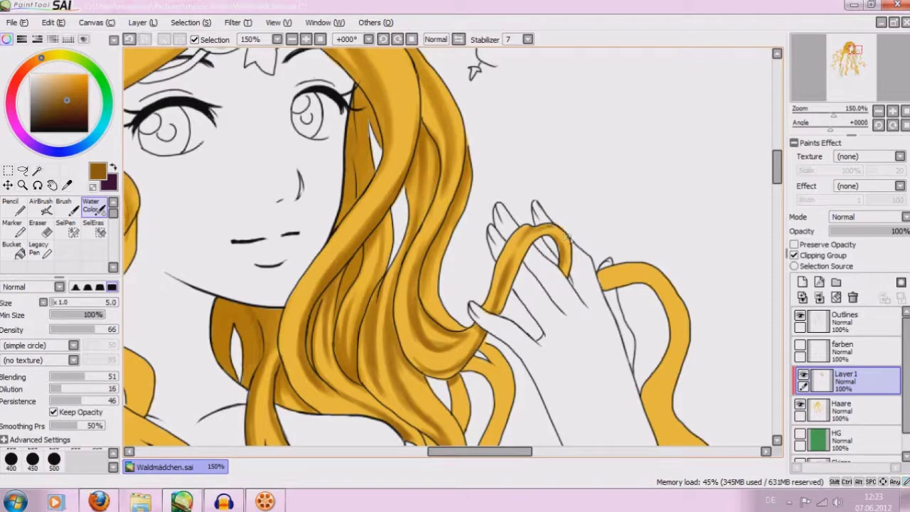
pyautogui.click(291, 39)
pyautogui.click(292, 39)
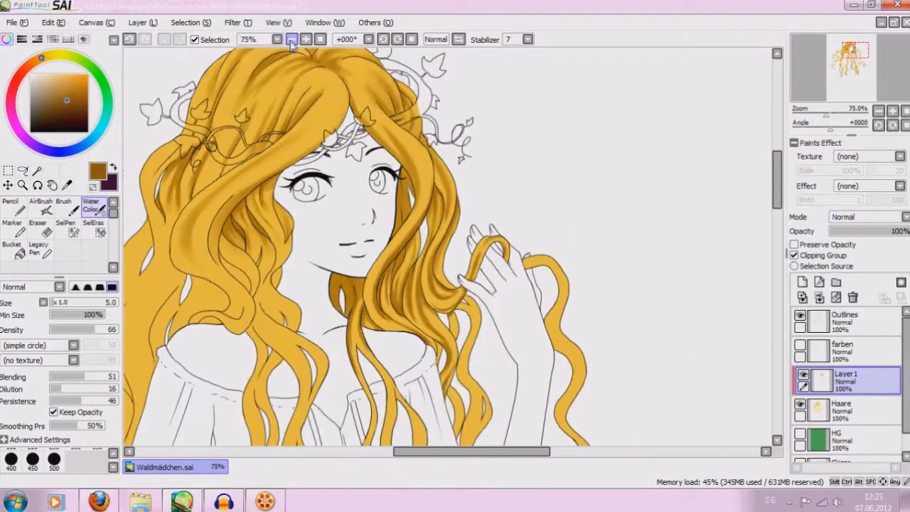
# At 100% zoom with brush size 11, shade the strand right of the face.
pyautogui.moveTo(402, 451); pyautogui.dragTo(357, 449)
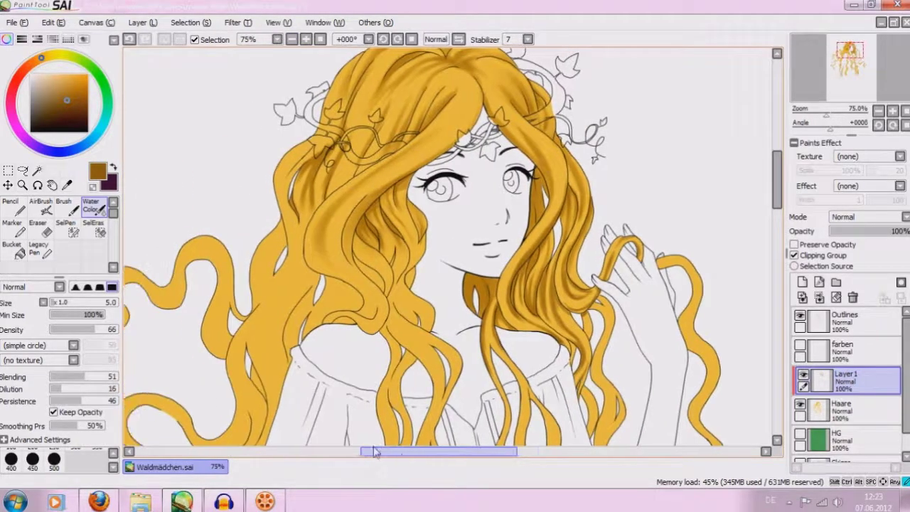
pyautogui.click(306, 40)
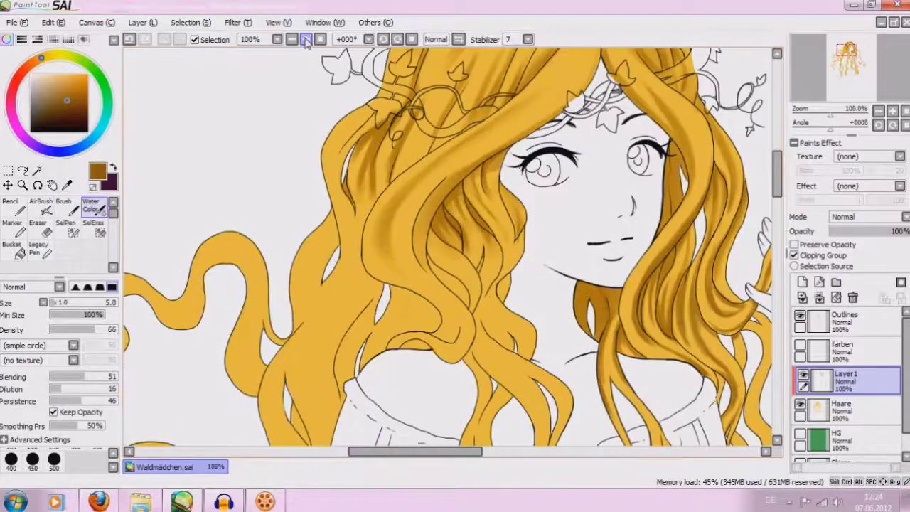
pyautogui.click(60, 303)
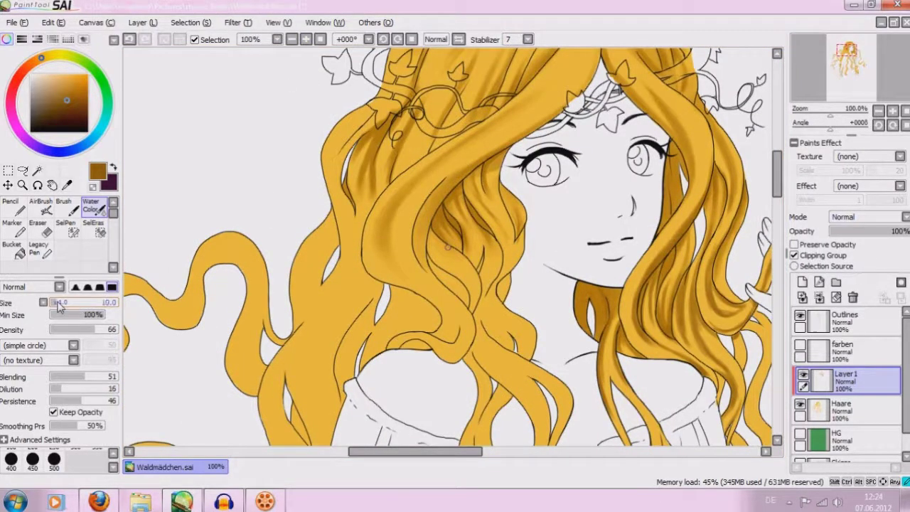
pyautogui.moveTo(435, 163)
pyautogui.mouseDown()
pyautogui.moveTo(398, 213)
pyautogui.moveTo(395, 238)
pyautogui.mouseUp()
pyautogui.moveTo(398, 204)
pyautogui.mouseDown()
pyautogui.moveTo(400, 260)
pyautogui.moveTo(444, 323)
pyautogui.moveTo(430, 334)
pyautogui.moveTo(446, 319)
pyautogui.moveTo(458, 338)
pyautogui.moveTo(446, 297)
pyautogui.moveTo(450, 306)
pyautogui.mouseUp()
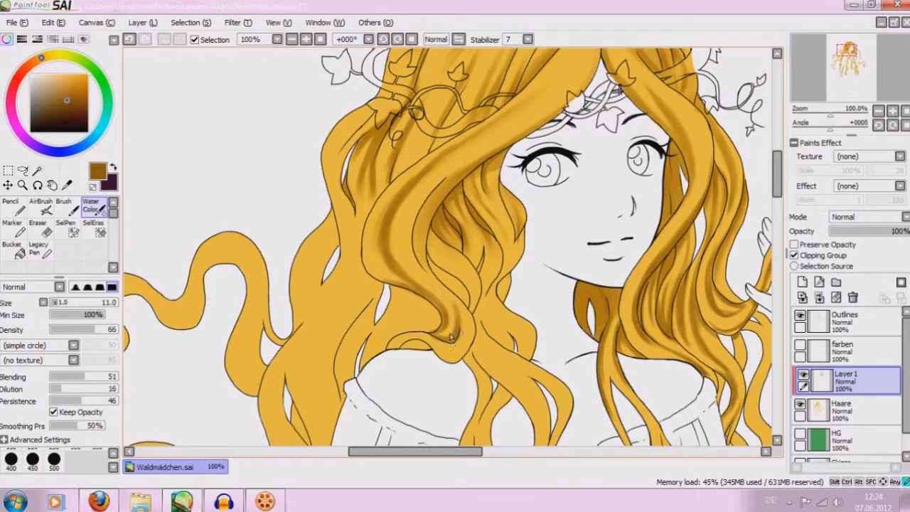
pyautogui.moveTo(432, 276)
pyautogui.mouseDown()
pyautogui.moveTo(419, 241)
pyautogui.moveTo(437, 282)
pyautogui.moveTo(424, 249)
pyautogui.moveTo(428, 199)
pyautogui.moveTo(455, 169)
pyautogui.mouseUp()
# Undo those dark strokes, repaint one darker stroke along the strand, and select the Eraser.
pyautogui.click(129, 39)
pyautogui.click(129, 40)
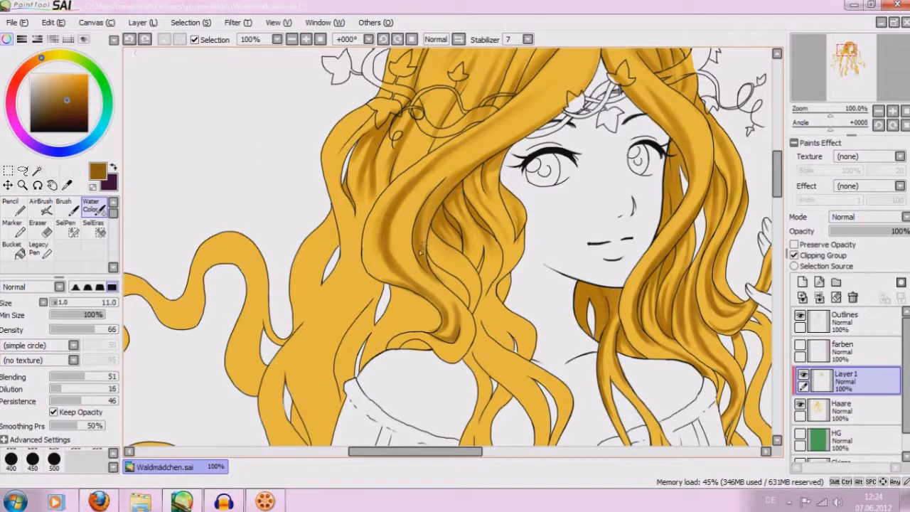
pyautogui.moveTo(427, 212); pyautogui.dragTo(452, 172)
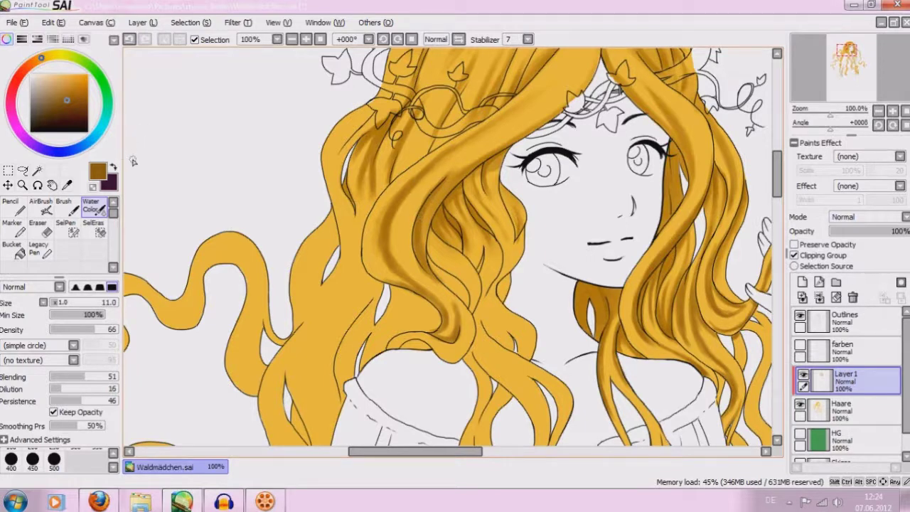
pyautogui.click(39, 229)
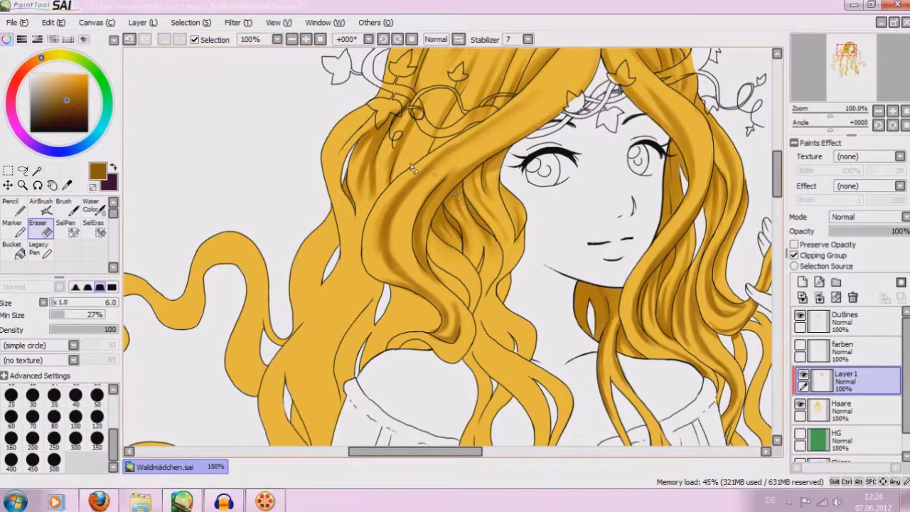
# Undo an erased streak and a faint watercolour stroke across the hair strand.
pyautogui.moveTo(458, 142); pyautogui.dragTo(391, 195)
pyautogui.click(129, 39)
pyautogui.press('c')
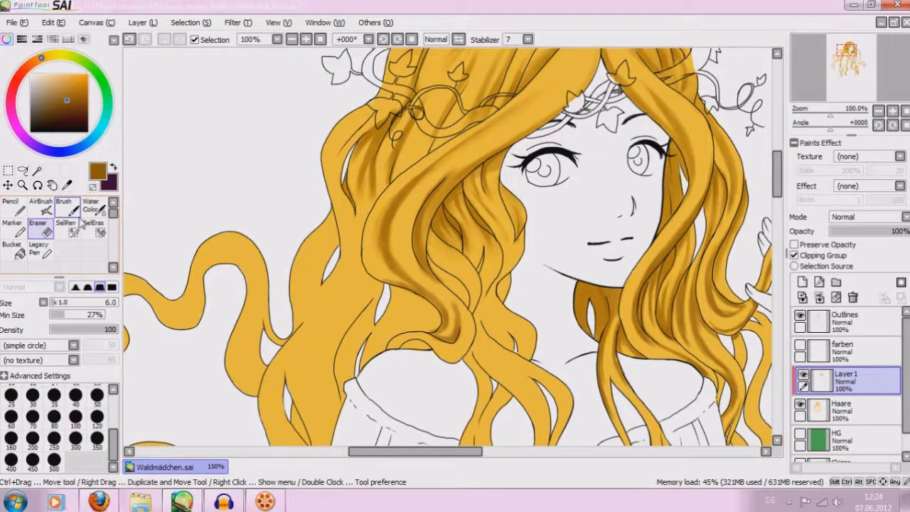
pyautogui.moveTo(415, 184); pyautogui.dragTo(539, 84)
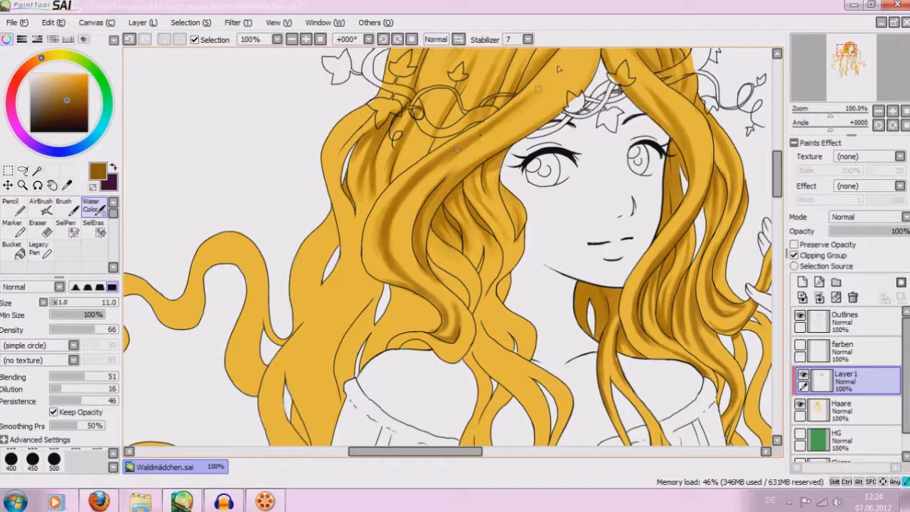
pyautogui.click(129, 39)
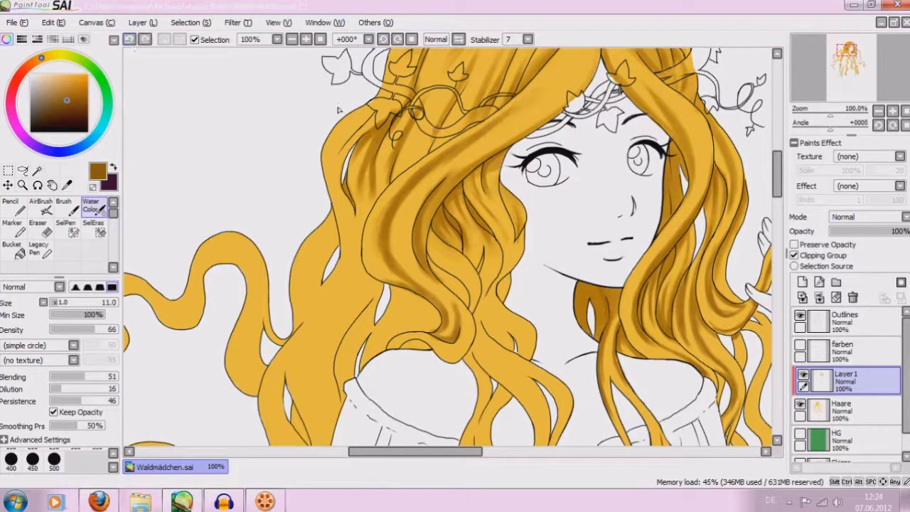
# Paint darker watercolour strokes on the strands beside the face and upper right, then set brush size 5.
pyautogui.moveTo(427, 172); pyautogui.dragTo(510, 100)
pyautogui.moveTo(483, 134); pyautogui.dragTo(513, 113)
pyautogui.moveTo(551, 80); pyautogui.dragTo(476, 133)
pyautogui.moveTo(383, 235); pyautogui.dragTo(399, 202)
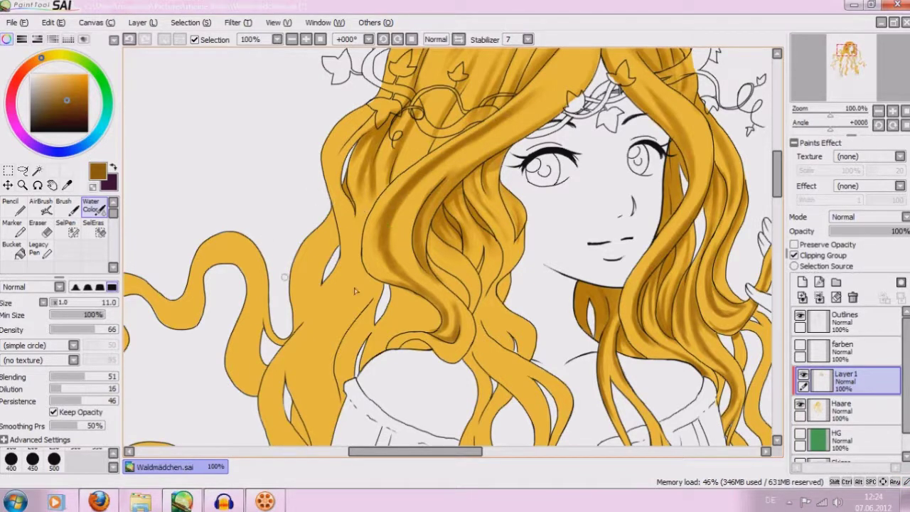
pyautogui.moveTo(367, 257); pyautogui.dragTo(383, 278)
pyautogui.press('[')
pyautogui.press('[')
pyautogui.press('[')
pyautogui.press('[')
pyautogui.press('[')
pyautogui.press('[')
pyautogui.hotkey('ctrl', 'z')
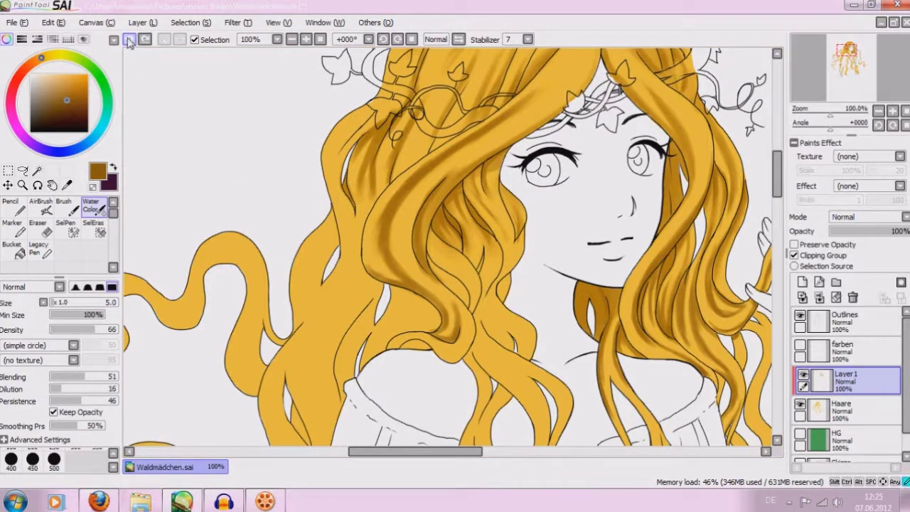
# Blend the left strands' shading with the Blur tool at size 22.
pyautogui.scroll(-1, 71, 234)
pyautogui.click(89, 265)
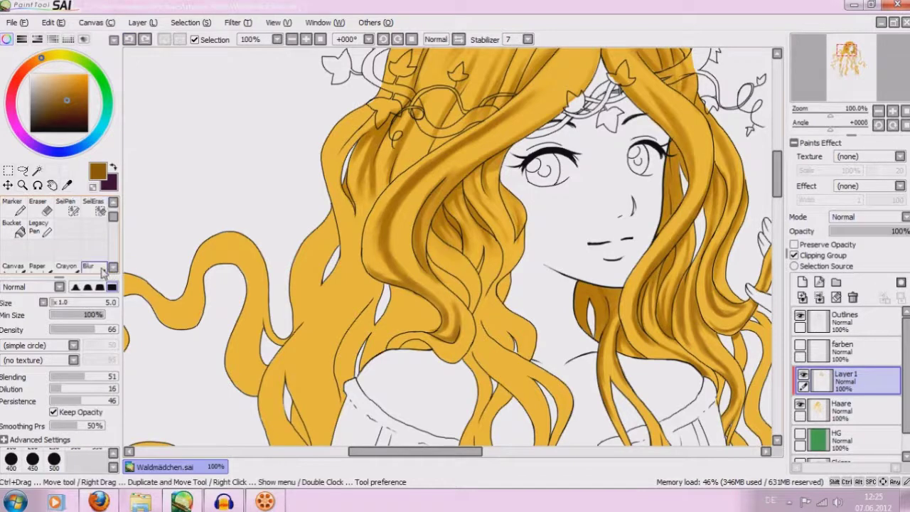
pyautogui.click(77, 303)
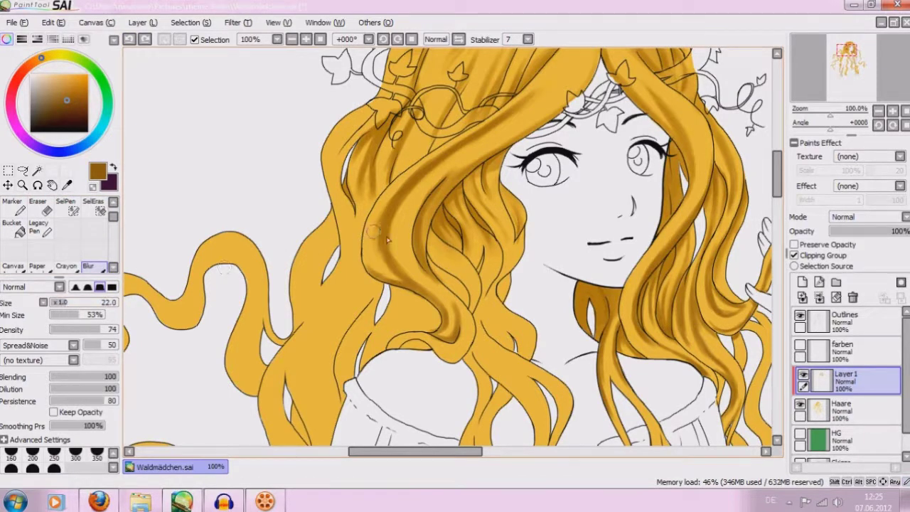
pyautogui.moveTo(376, 227); pyautogui.dragTo(414, 213)
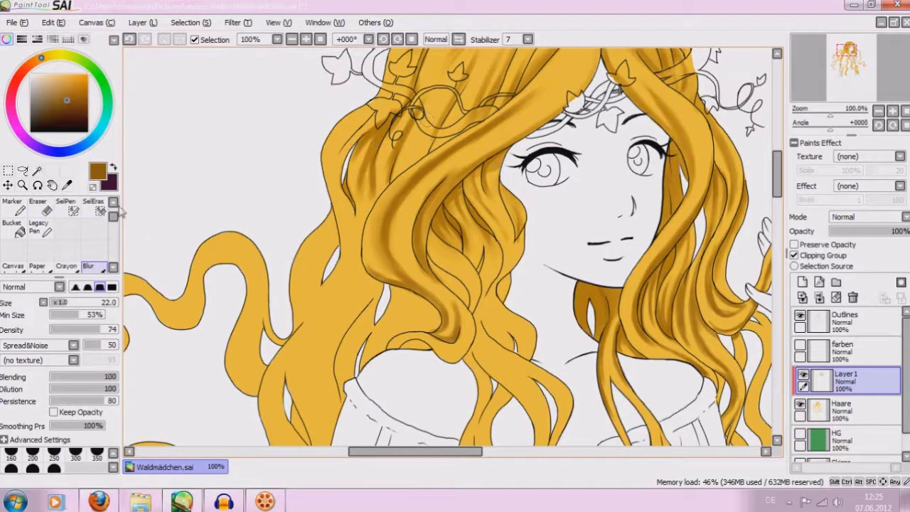
pyautogui.scroll(1, 117, 212)
pyautogui.click(92, 186)
pyautogui.moveTo(778, 176); pyautogui.dragTo(778, 161)
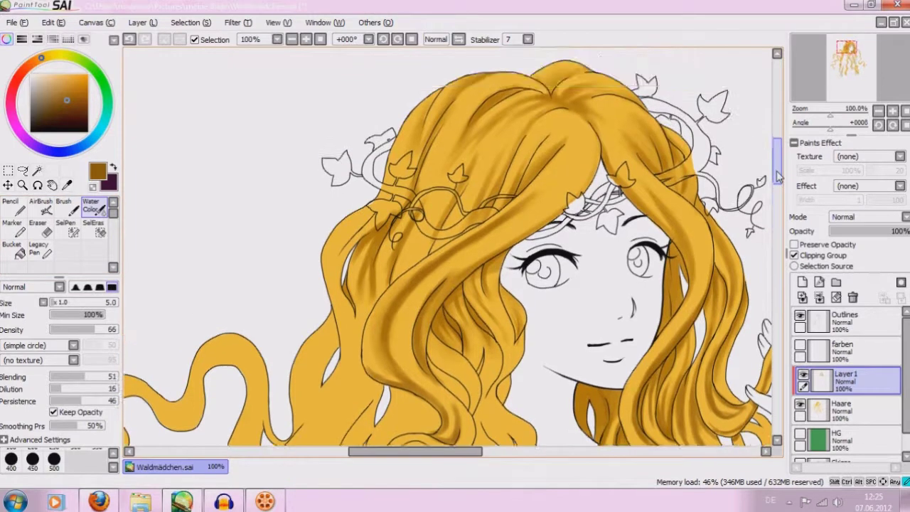
# Shade the crown hair strands with watercolour, undoing and repainting one patch near the top.
pyautogui.moveTo(503, 228); pyautogui.dragTo(554, 163)
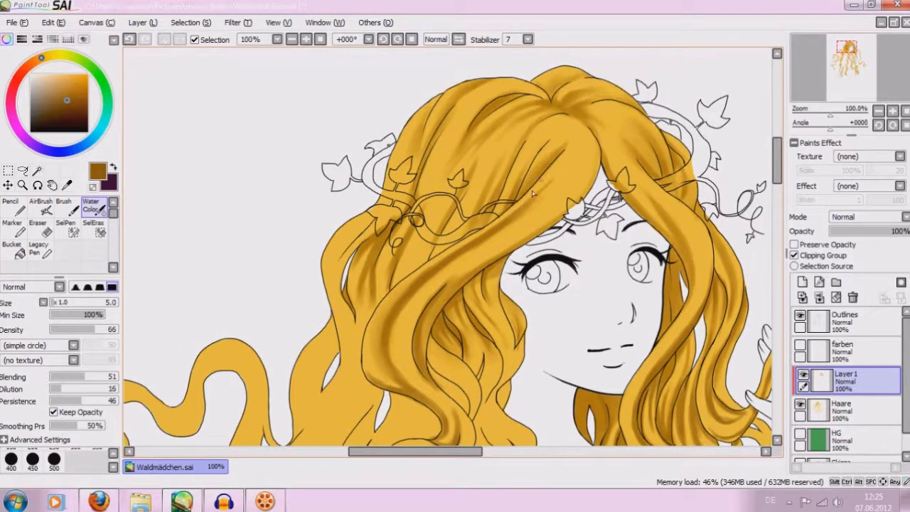
pyautogui.moveTo(460, 291); pyautogui.dragTo(426, 324)
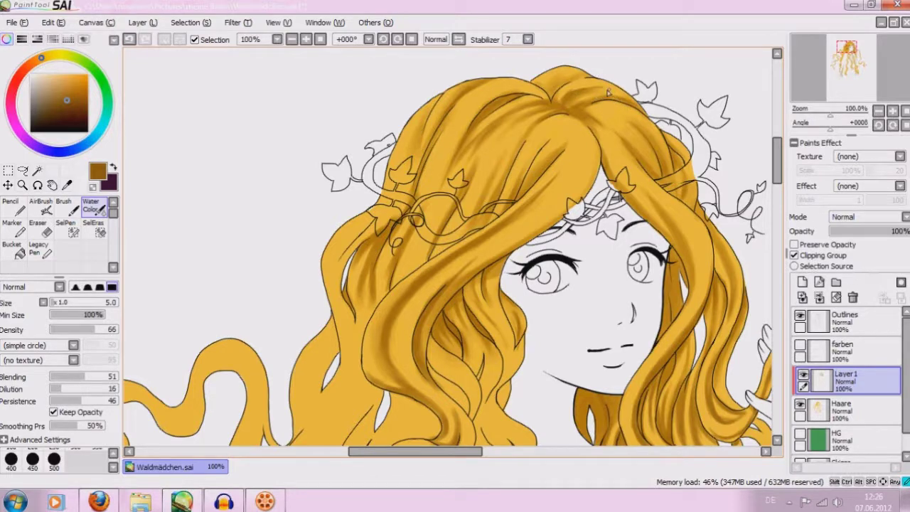
pyautogui.click(130, 40)
pyautogui.moveTo(586, 102)
pyautogui.mouseDown()
pyautogui.moveTo(551, 101)
pyautogui.moveTo(565, 73)
pyautogui.moveTo(560, 88)
pyautogui.mouseUp()
pyautogui.click(113, 266)
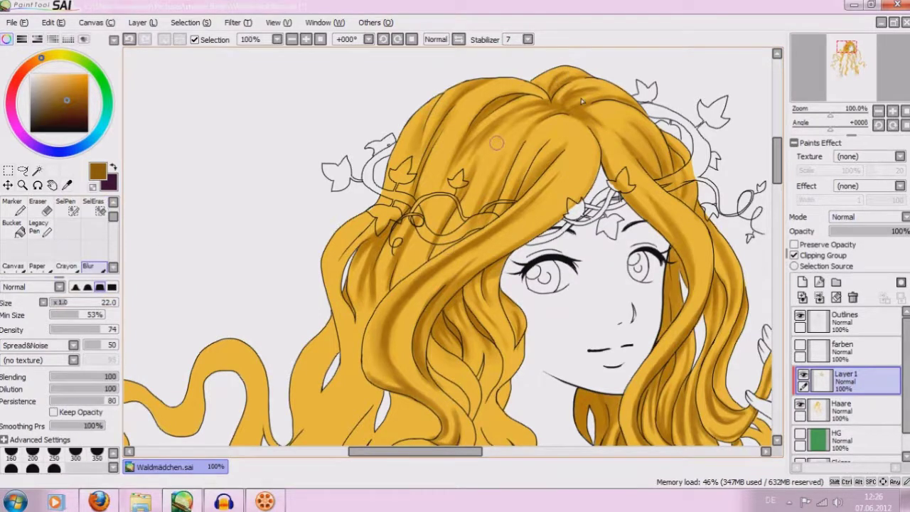
# Soften the crown shading with the blur brush at size 6.
pyautogui.press('[')
pyautogui.press('[')
pyautogui.press('[')
pyautogui.moveTo(557, 87)
pyautogui.mouseDown()
pyautogui.moveTo(567, 77)
pyautogui.moveTo(541, 87)
pyautogui.moveTo(569, 104)
pyautogui.mouseUp()
pyautogui.moveTo(594, 93)
pyautogui.mouseDown()
pyautogui.moveTo(575, 94)
pyautogui.moveTo(597, 123)
pyautogui.moveTo(581, 98)
pyautogui.mouseUp()
# Add darker watercolour strokes down the hair below the crown.
pyautogui.click(113, 202)
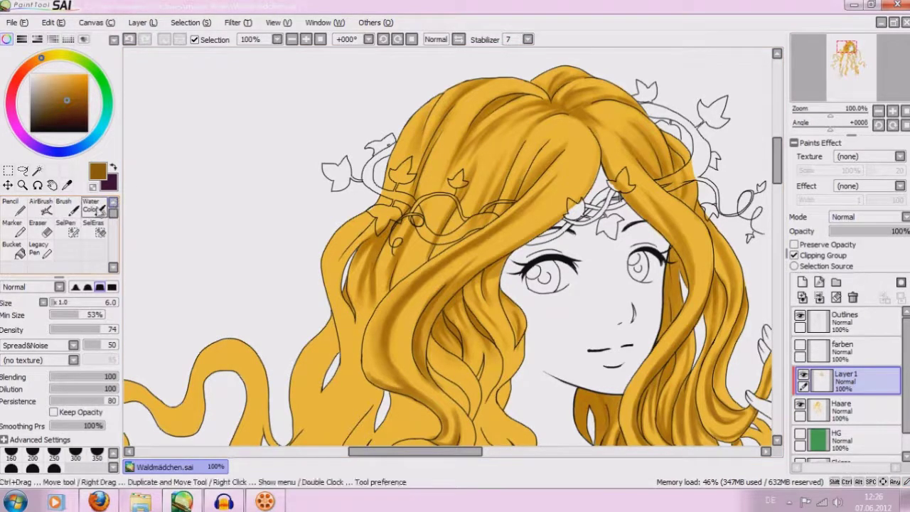
pyautogui.click(91, 206)
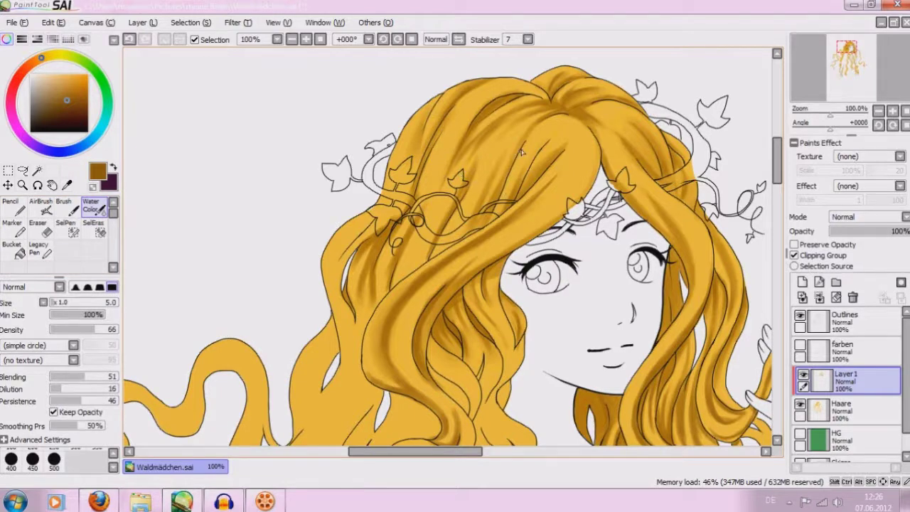
pyautogui.moveTo(519, 149); pyautogui.dragTo(510, 168)
pyautogui.moveTo(526, 174); pyautogui.dragTo(543, 150)
pyautogui.moveTo(469, 178); pyautogui.dragTo(492, 140)
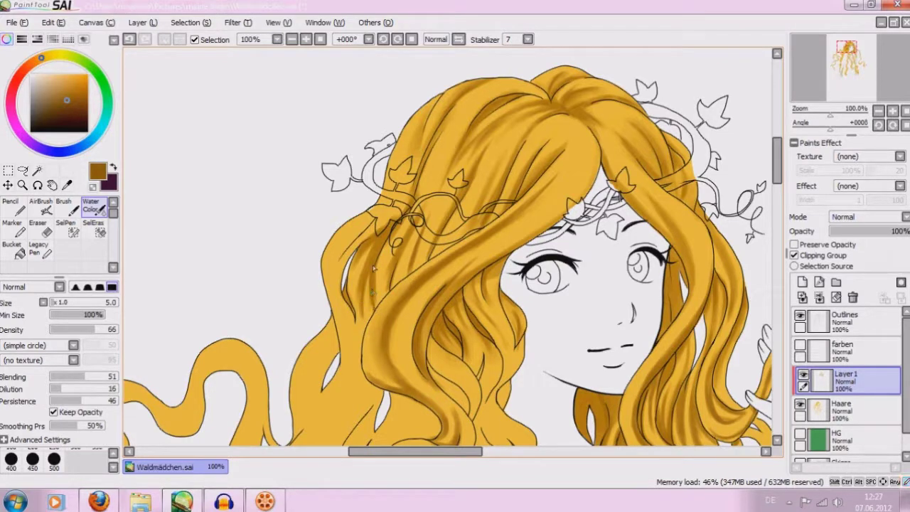
pyautogui.click(37, 228)
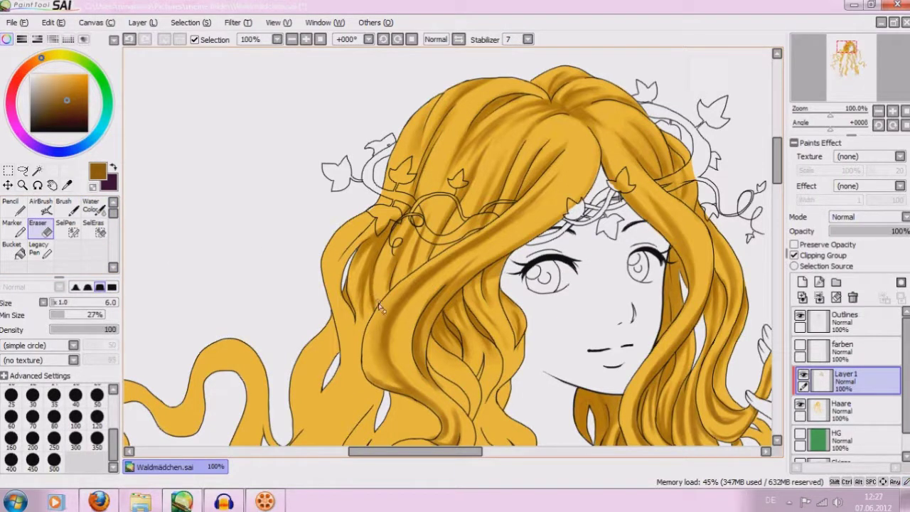
pyautogui.click(98, 206)
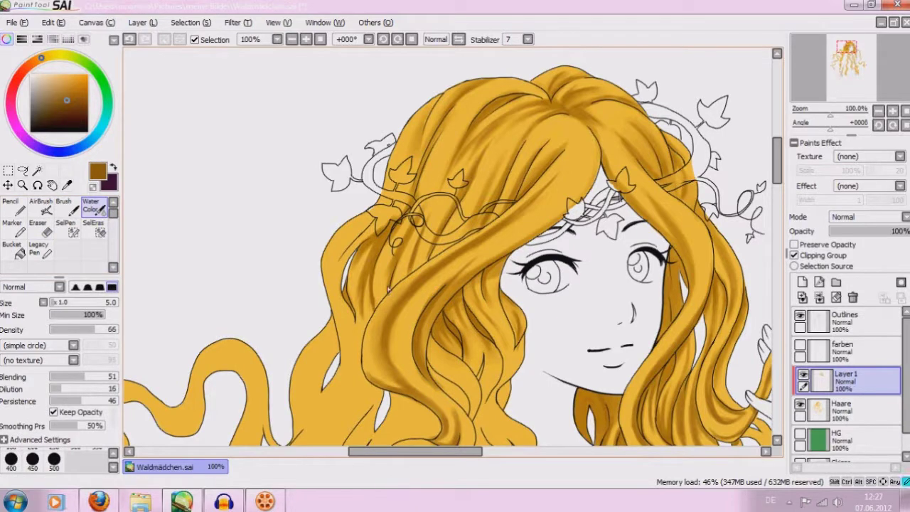
# Shade the left hair strand's edge with the watercolour brush at size 10.
pyautogui.moveTo(401, 240); pyautogui.dragTo(387, 274)
pyautogui.moveTo(368, 234)
pyautogui.mouseDown()
pyautogui.moveTo(350, 250)
pyautogui.moveTo(341, 288)
pyautogui.mouseUp()
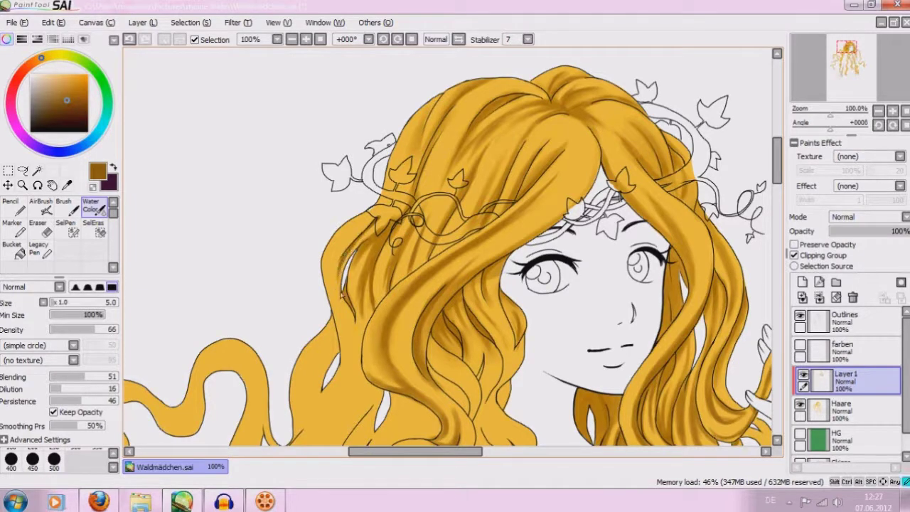
pyautogui.moveTo(46, 304); pyautogui.dragTo(63, 306)
pyautogui.moveTo(380, 216)
pyautogui.mouseDown()
pyautogui.moveTo(361, 245)
pyautogui.moveTo(385, 220)
pyautogui.mouseUp()
pyautogui.moveTo(345, 263)
pyautogui.mouseDown()
pyautogui.moveTo(340, 300)
pyautogui.moveTo(352, 331)
pyautogui.mouseUp()
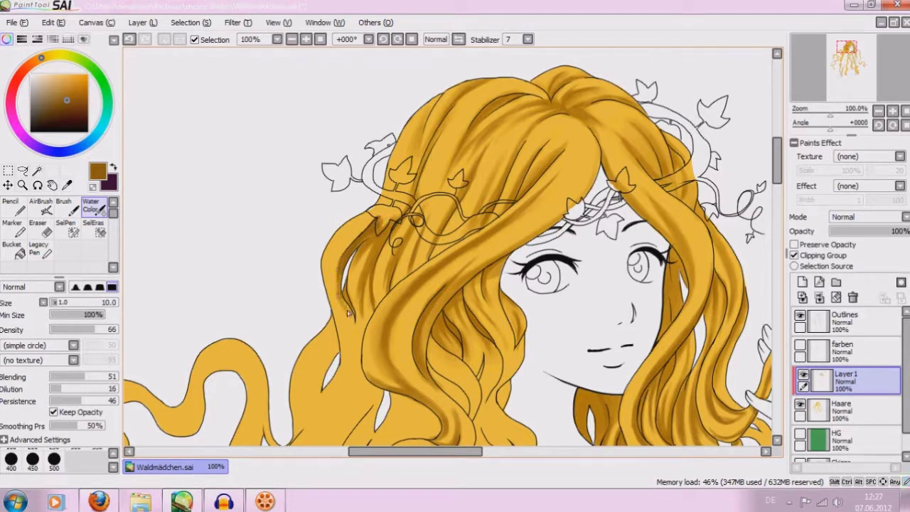
pyautogui.moveTo(343, 299); pyautogui.dragTo(353, 333)
pyautogui.moveTo(777, 159); pyautogui.dragTo(777, 185)
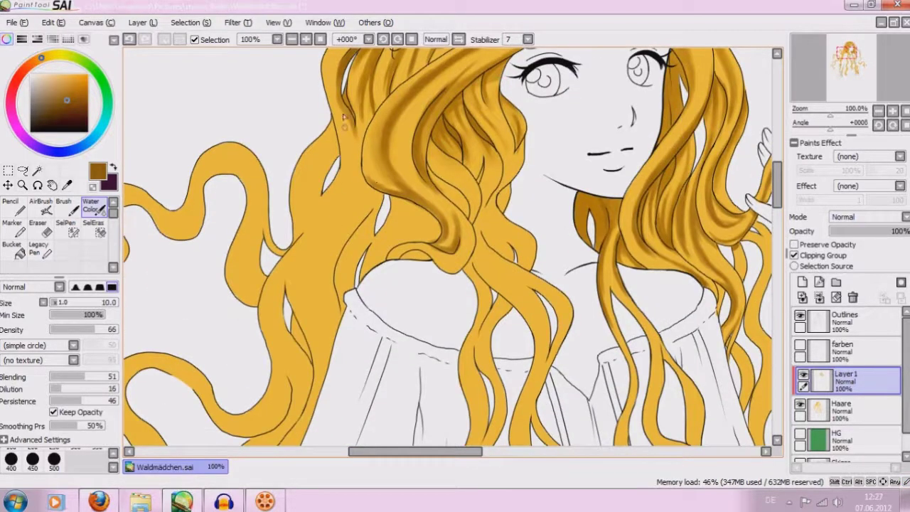
# Shade the hair strand's left edge with fine watercolour strokes at sizes 3 and 6.
pyautogui.moveTo(338, 136); pyautogui.dragTo(316, 193)
pyautogui.moveTo(334, 152); pyautogui.dragTo(325, 183)
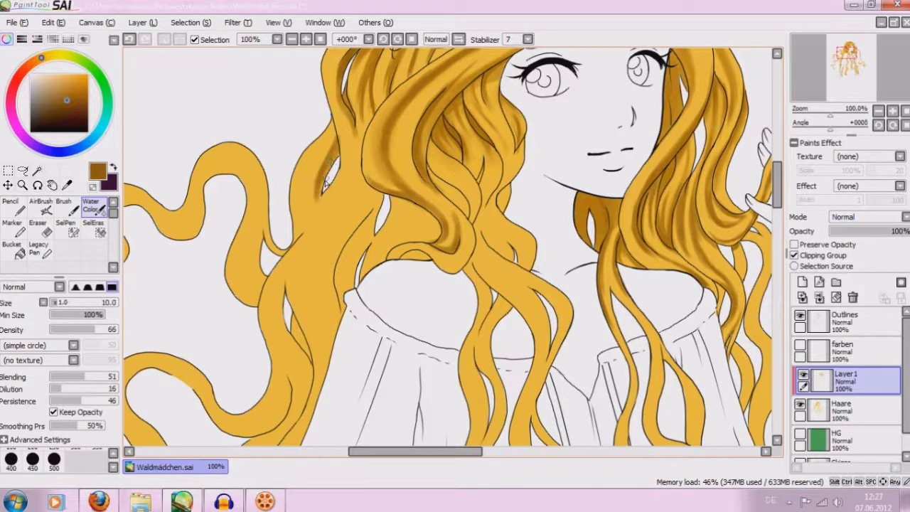
pyautogui.moveTo(328, 179); pyautogui.dragTo(320, 205)
pyautogui.moveTo(67, 307); pyautogui.dragTo(57, 306)
pyautogui.moveTo(327, 151); pyautogui.dragTo(307, 218)
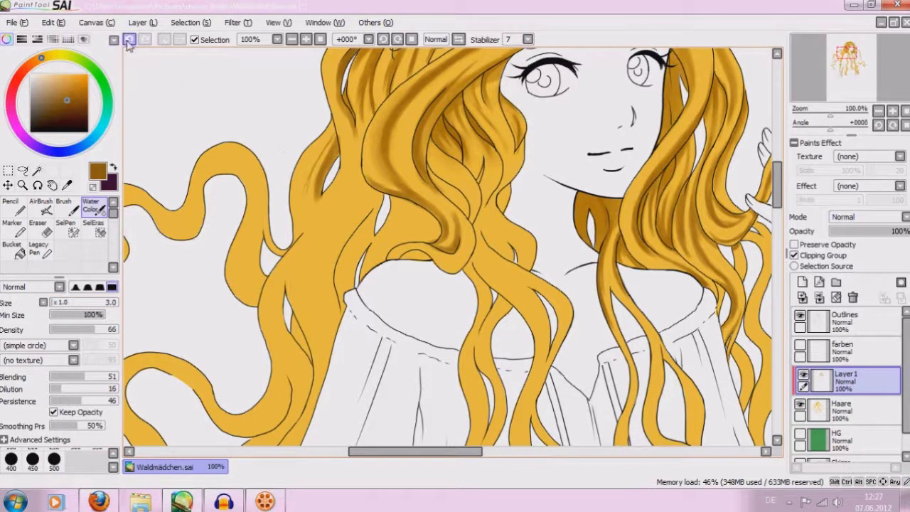
pyautogui.moveTo(56, 305); pyautogui.dragTo(60, 305)
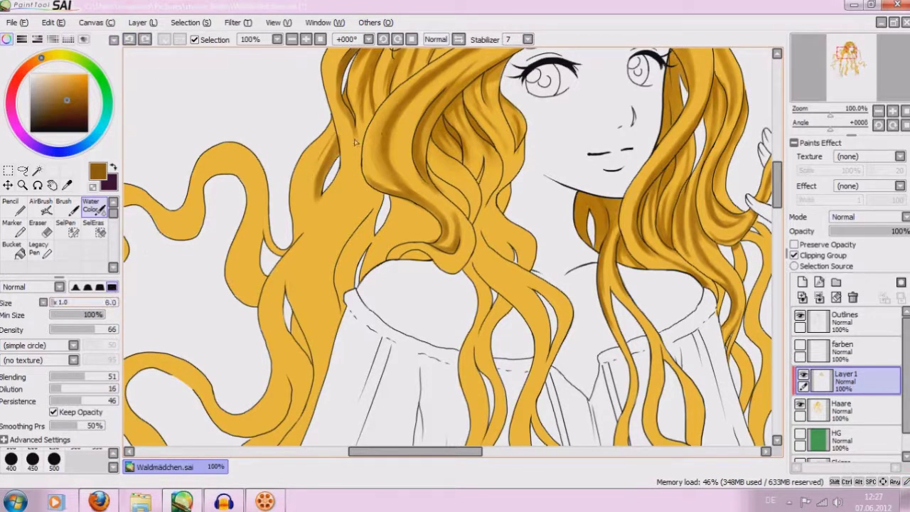
pyautogui.moveTo(334, 137); pyautogui.dragTo(329, 149)
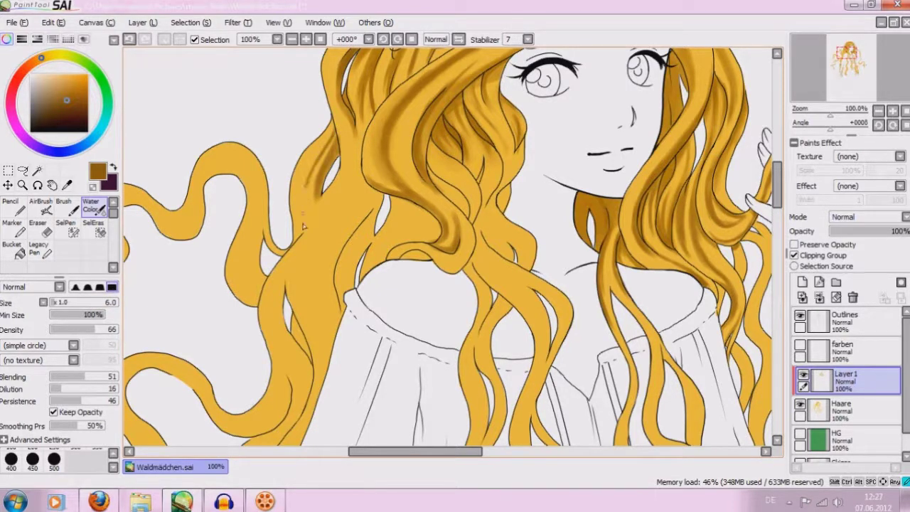
# Add and smooth darker shading further down the strand edge beside the neck.
pyautogui.moveTo(291, 247); pyautogui.dragTo(319, 204)
pyautogui.moveTo(316, 219); pyautogui.dragTo(331, 190)
pyautogui.moveTo(317, 201); pyautogui.dragTo(323, 184)
pyautogui.moveTo(376, 213); pyautogui.dragTo(339, 290)
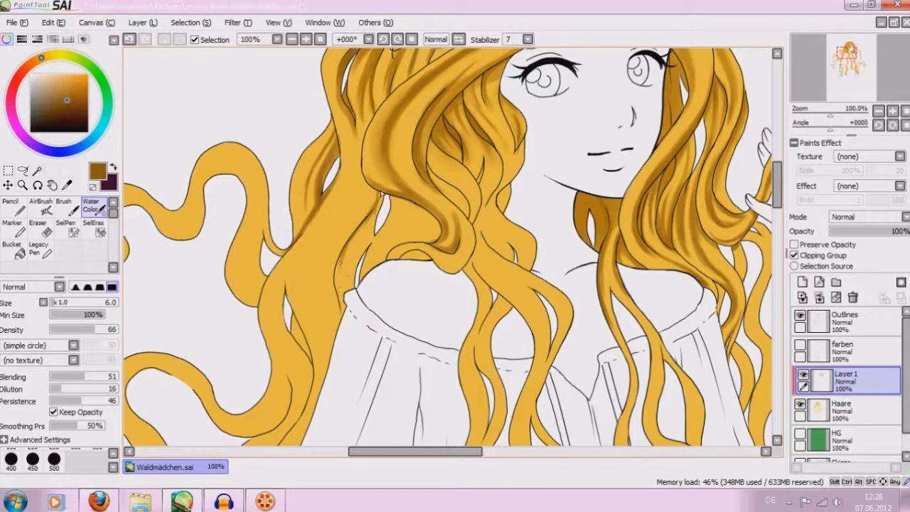
pyautogui.moveTo(380, 206); pyautogui.dragTo(375, 228)
pyautogui.moveTo(359, 257)
pyautogui.mouseDown()
pyautogui.moveTo(378, 235)
pyautogui.moveTo(364, 255)
pyautogui.mouseUp()
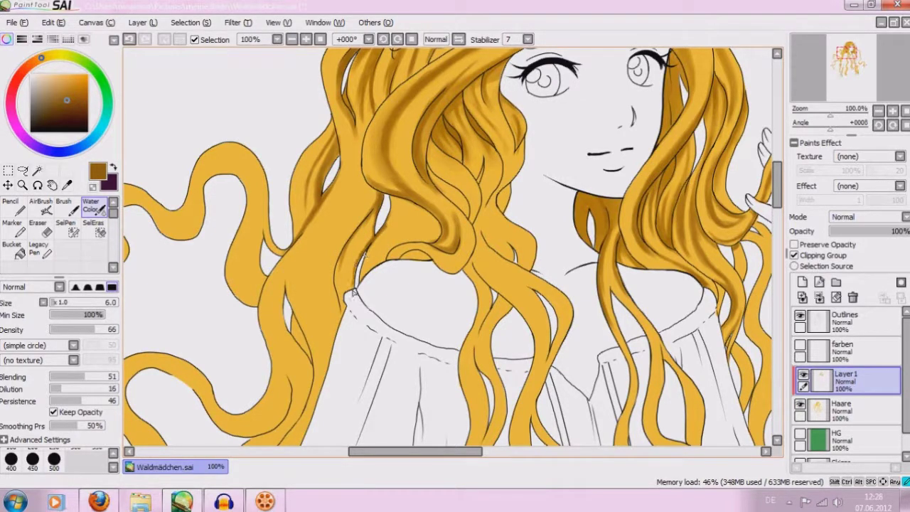
pyautogui.click(295, 40)
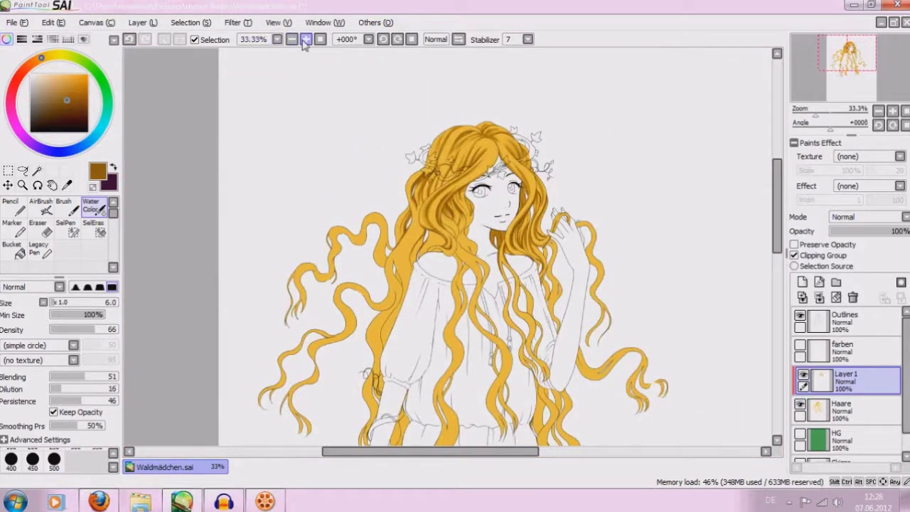
# Zoom to 150% and darken the upper-left hair edge with watercolour.
pyautogui.click(306, 39)
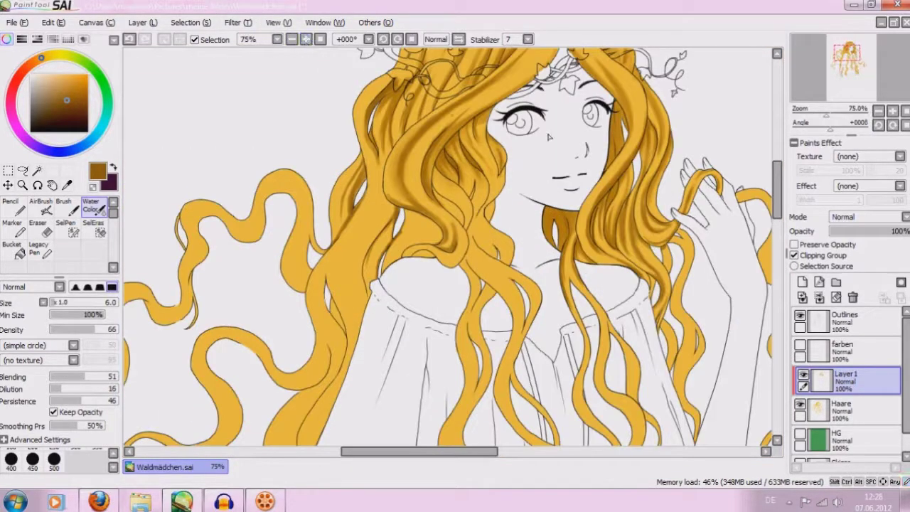
pyautogui.moveTo(777, 186); pyautogui.dragTo(780, 161)
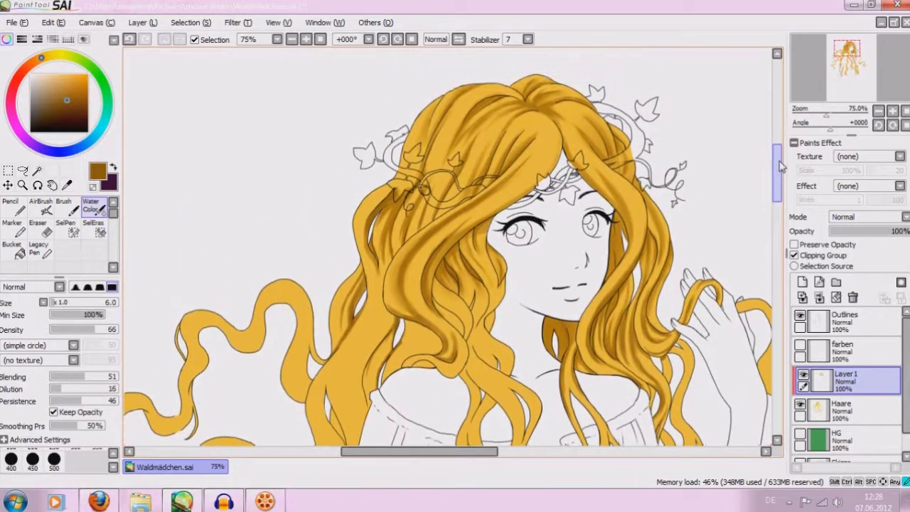
pyautogui.click(306, 39)
pyautogui.click(305, 39)
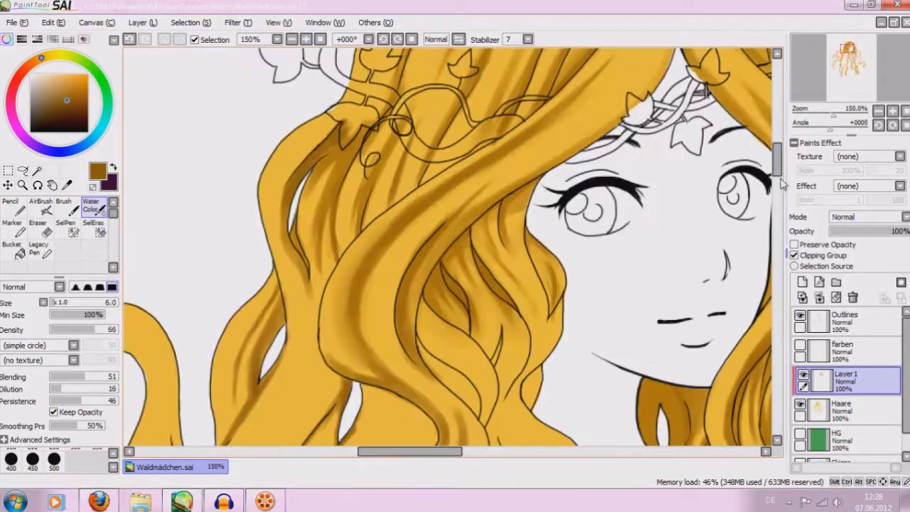
pyautogui.moveTo(777, 160); pyautogui.dragTo(778, 146)
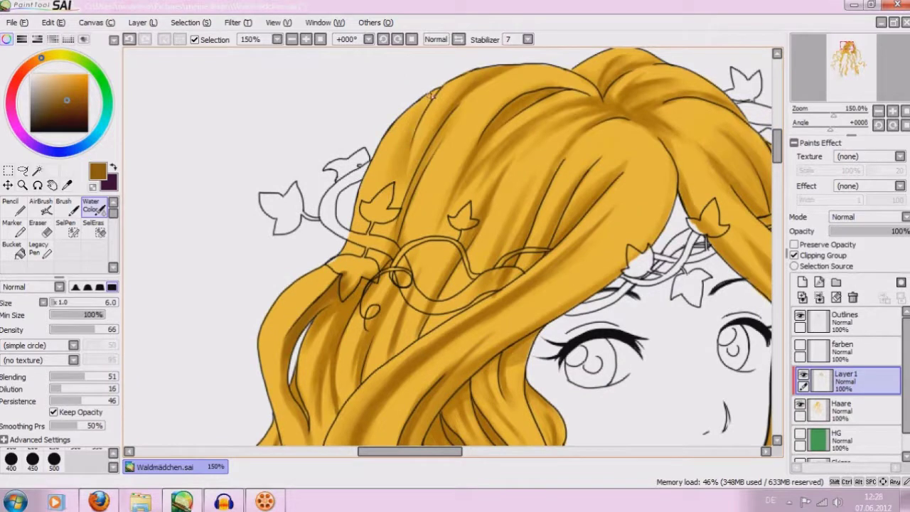
pyautogui.moveTo(430, 94); pyautogui.dragTo(402, 157)
pyautogui.moveTo(413, 123); pyautogui.dragTo(380, 226)
pyautogui.moveTo(392, 191)
pyautogui.mouseDown()
pyautogui.moveTo(374, 238)
pyautogui.moveTo(379, 217)
pyautogui.mouseUp()
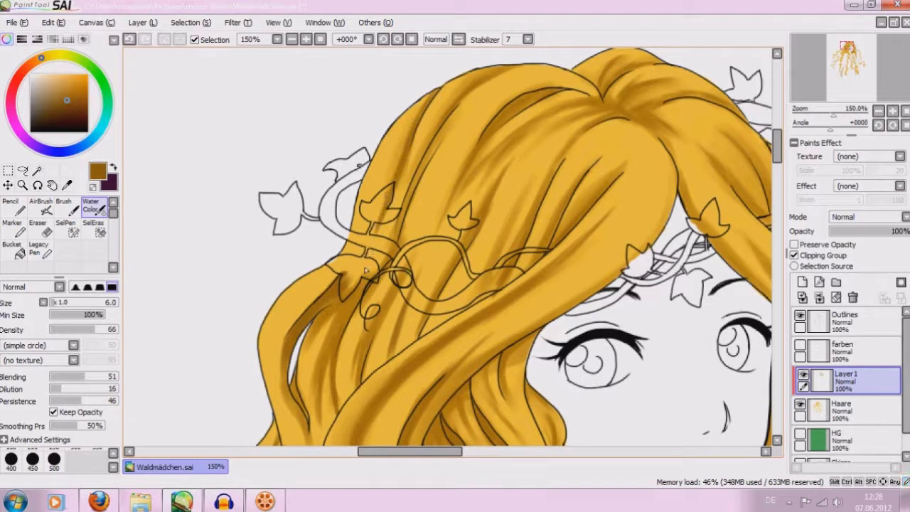
# Shade the hair strands under the vine crown with darker streaks.
pyautogui.moveTo(428, 158); pyautogui.dragTo(410, 198)
pyautogui.moveTo(458, 107); pyautogui.dragTo(422, 179)
pyautogui.moveTo(481, 98)
pyautogui.mouseDown()
pyautogui.moveTo(425, 178)
pyautogui.moveTo(478, 100)
pyautogui.moveTo(466, 117)
pyautogui.mouseUp()
pyautogui.moveTo(500, 87); pyautogui.dragTo(476, 104)
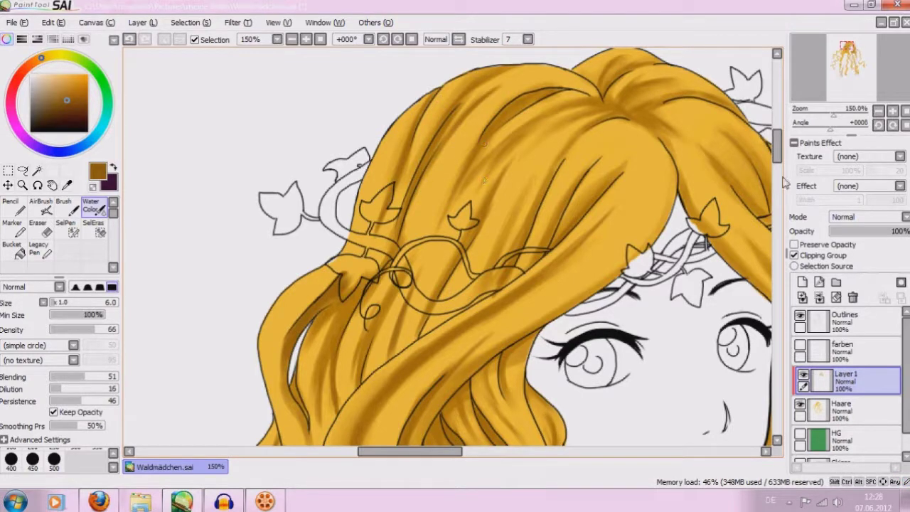
pyautogui.moveTo(777, 147); pyautogui.dragTo(776, 160)
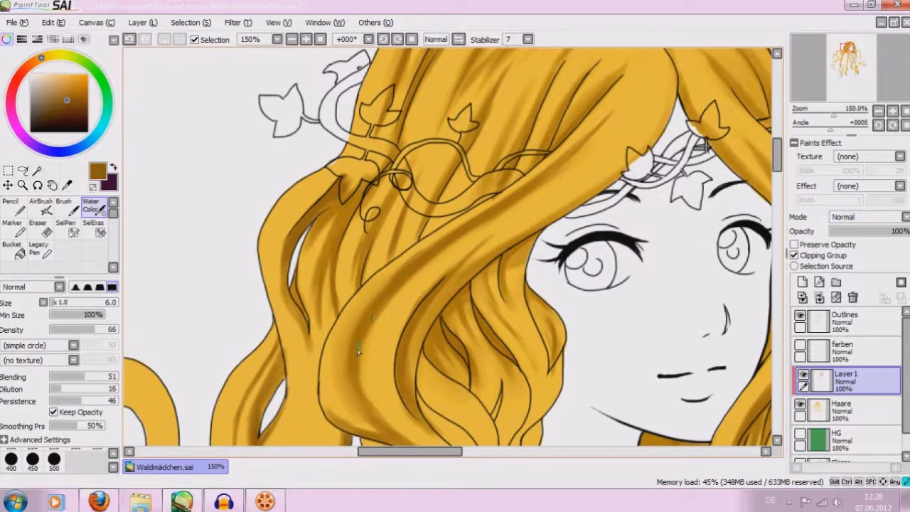
# Paint watercolour shading down the wavy strand beside the cheek.
pyautogui.moveTo(367, 334); pyautogui.dragTo(379, 418)
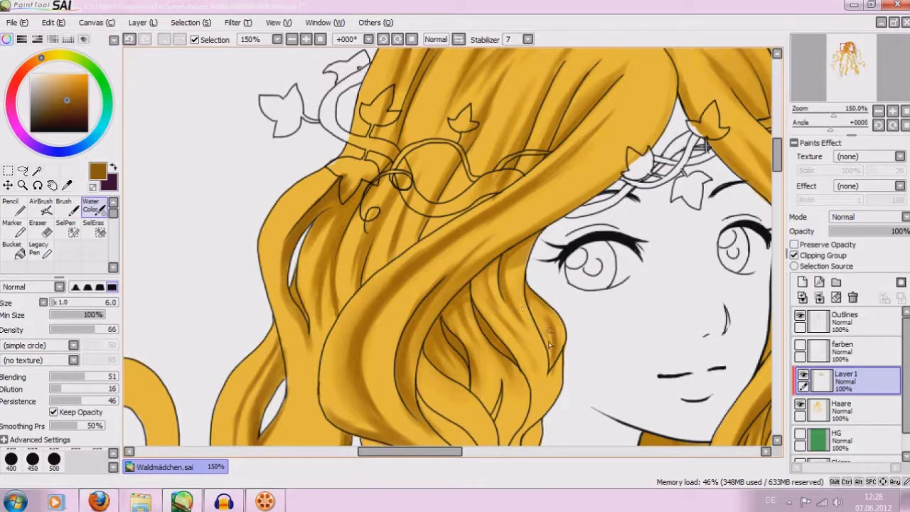
pyautogui.click(42, 229)
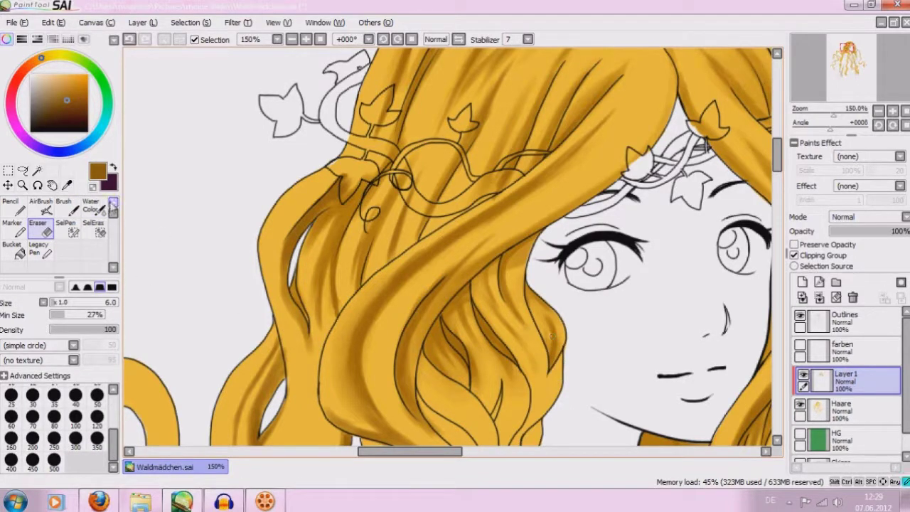
pyautogui.click(93, 206)
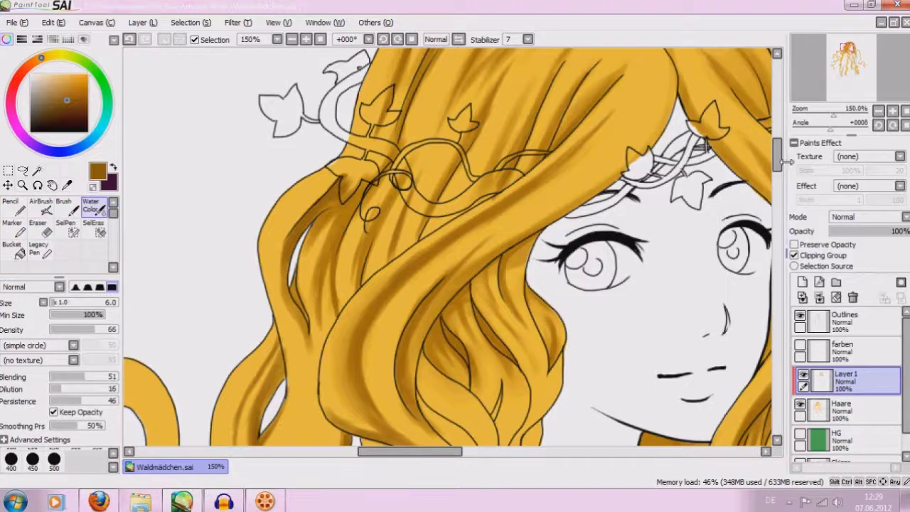
pyautogui.moveTo(785, 166); pyautogui.dragTo(778, 164)
pyautogui.scroll(1, 781, 182)
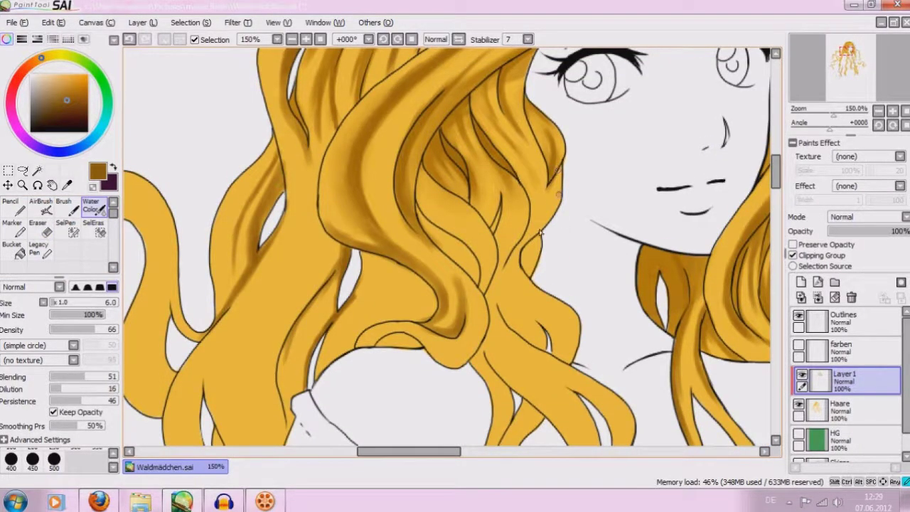
# Erase a harsh dark shading strip beside the cheek and blur it smooth.
pyautogui.moveTo(534, 222)
pyautogui.mouseDown()
pyautogui.moveTo(516, 232)
pyautogui.moveTo(498, 206)
pyautogui.mouseUp()
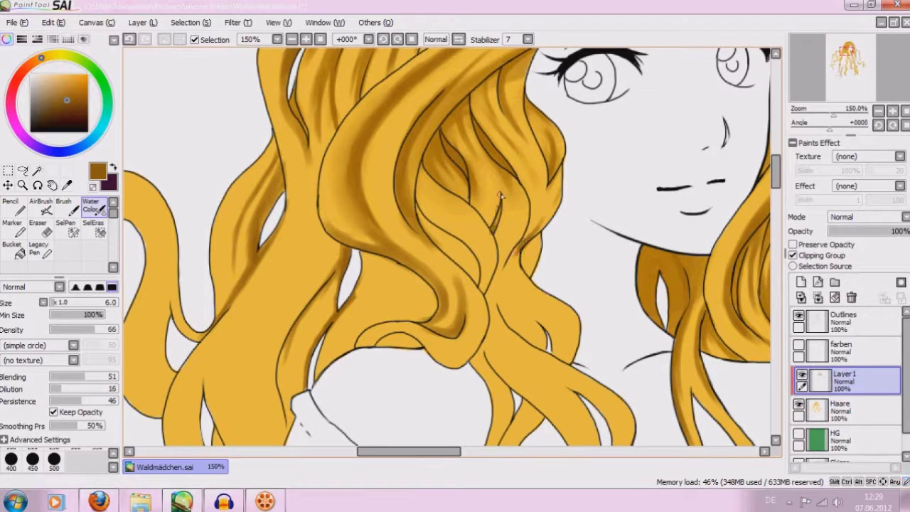
pyautogui.click(38, 227)
pyautogui.moveTo(496, 223); pyautogui.dragTo(507, 198)
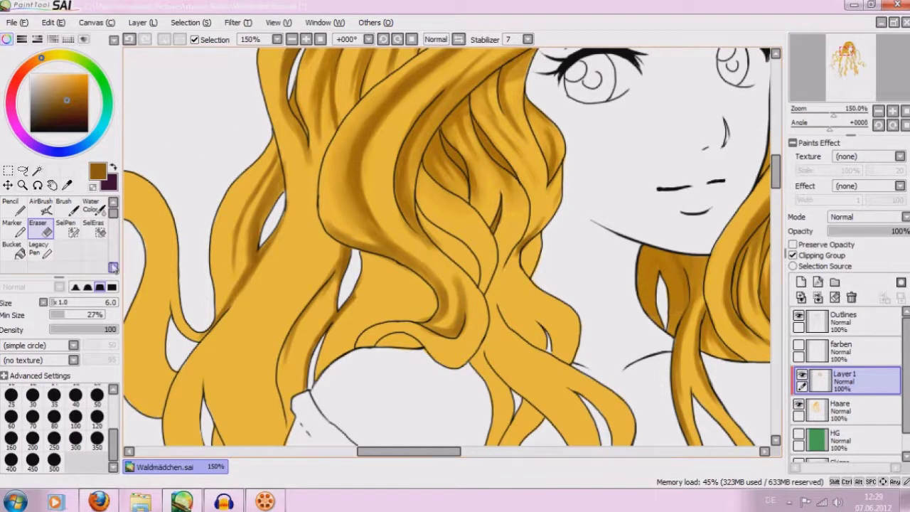
pyautogui.click(113, 266)
pyautogui.click(87, 266)
pyautogui.moveTo(500, 199); pyautogui.dragTo(496, 216)
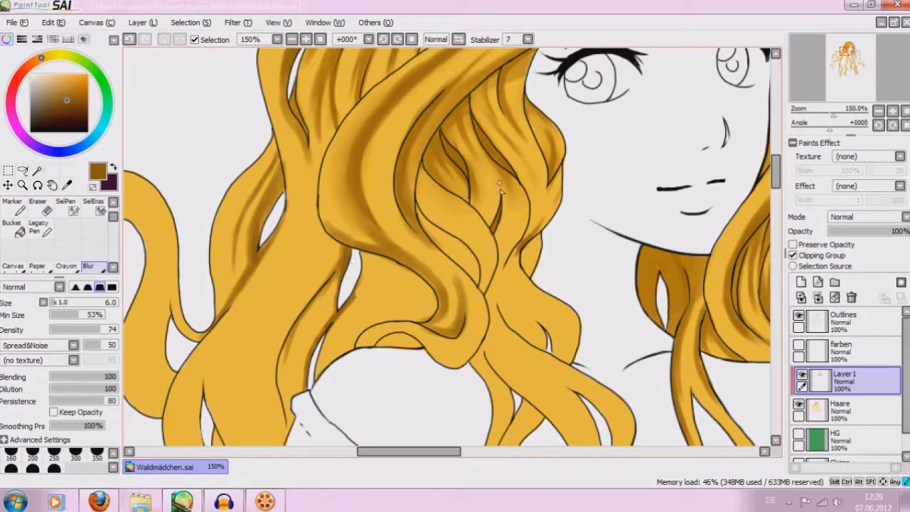
pyautogui.moveTo(488, 247); pyautogui.dragTo(509, 206)
# Darken the middle hair strands with more watercolour strokes at 150% zoom.
pyautogui.click(291, 39)
pyautogui.click(291, 39)
pyautogui.click(305, 39)
pyautogui.click(305, 39)
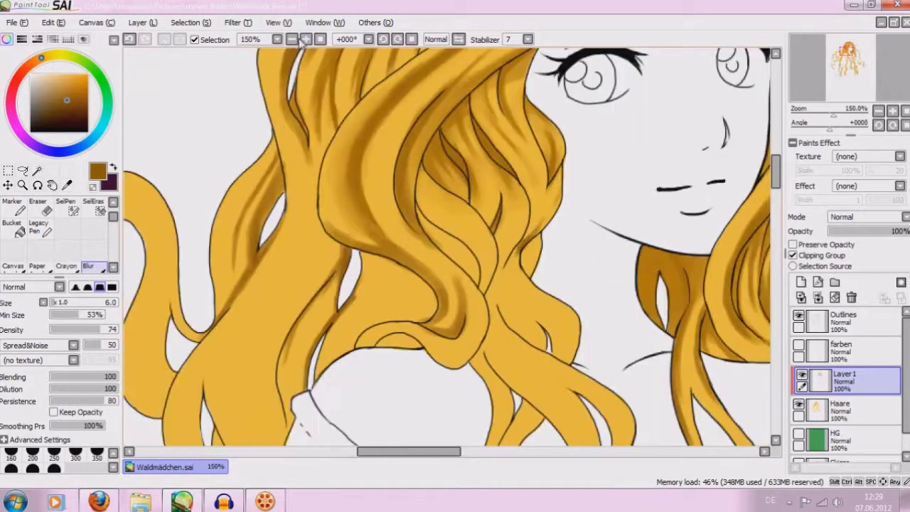
pyautogui.scroll(2, 99, 213)
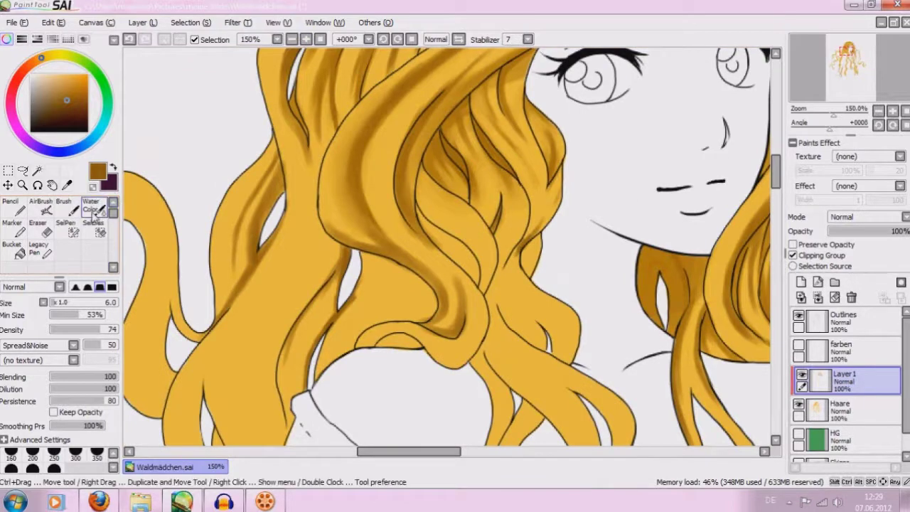
pyautogui.click(91, 206)
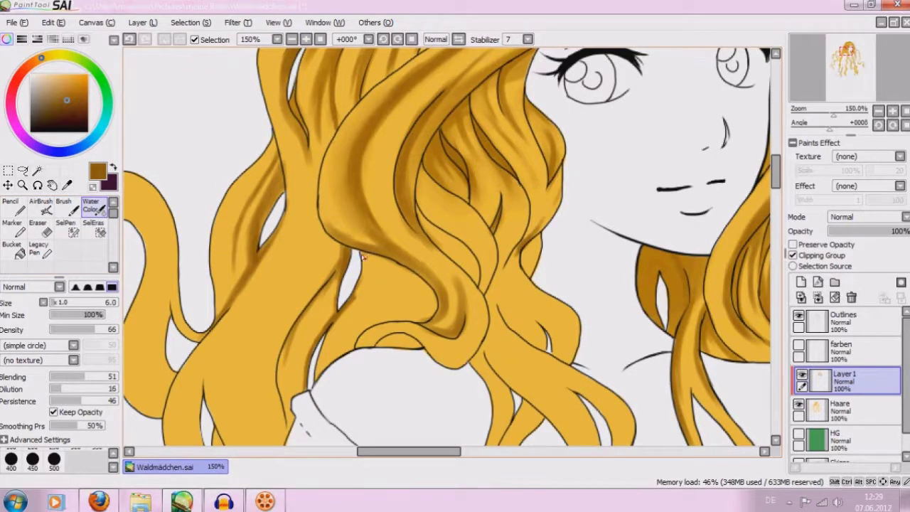
pyautogui.moveTo(387, 258)
pyautogui.mouseDown()
pyautogui.moveTo(385, 290)
pyautogui.moveTo(388, 273)
pyautogui.mouseUp()
pyautogui.moveTo(364, 255)
pyautogui.mouseDown()
pyautogui.moveTo(360, 290)
pyautogui.moveTo(348, 294)
pyautogui.mouseUp()
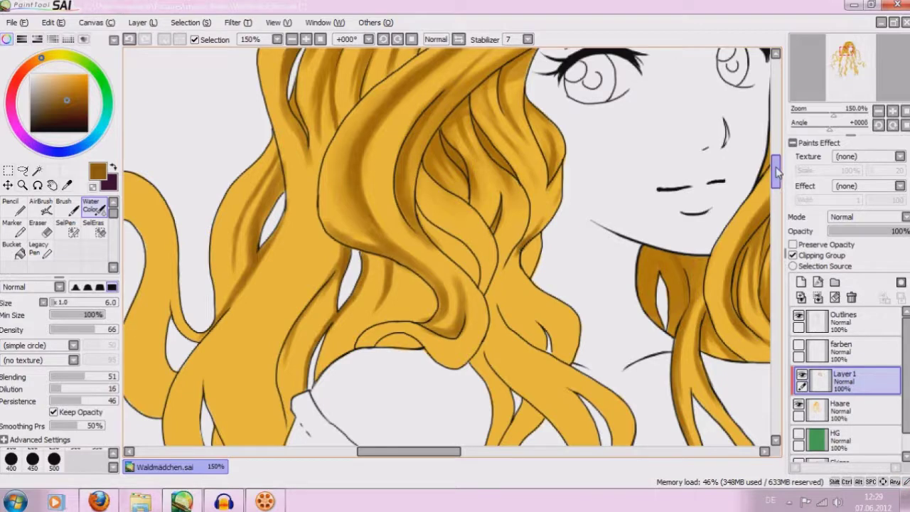
pyautogui.moveTo(779, 176); pyautogui.dragTo(779, 191)
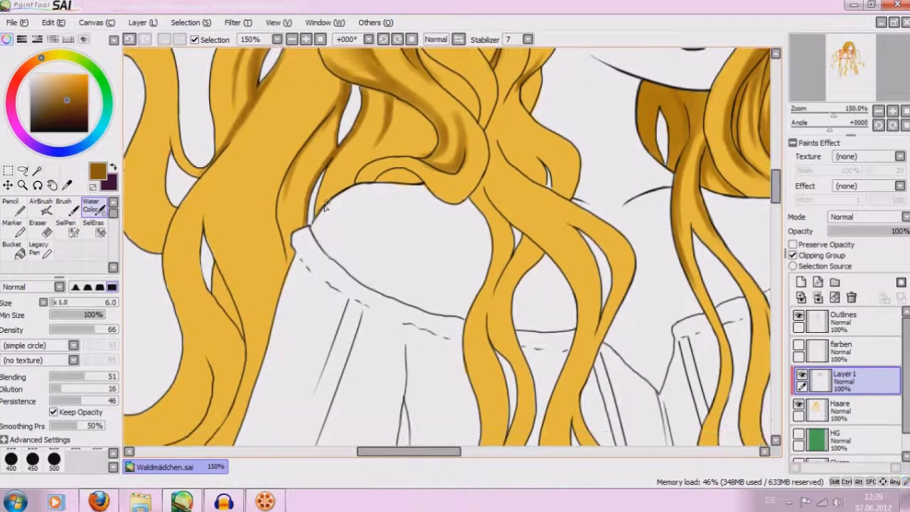
# Paint brown streaks on the central lower locks and soften them with blur at size 6.
pyautogui.moveTo(357, 155)
pyautogui.mouseDown()
pyautogui.moveTo(345, 187)
pyautogui.moveTo(361, 152)
pyautogui.mouseUp()
pyautogui.moveTo(384, 103); pyautogui.dragTo(402, 141)
pyautogui.moveTo(412, 107); pyautogui.dragTo(412, 156)
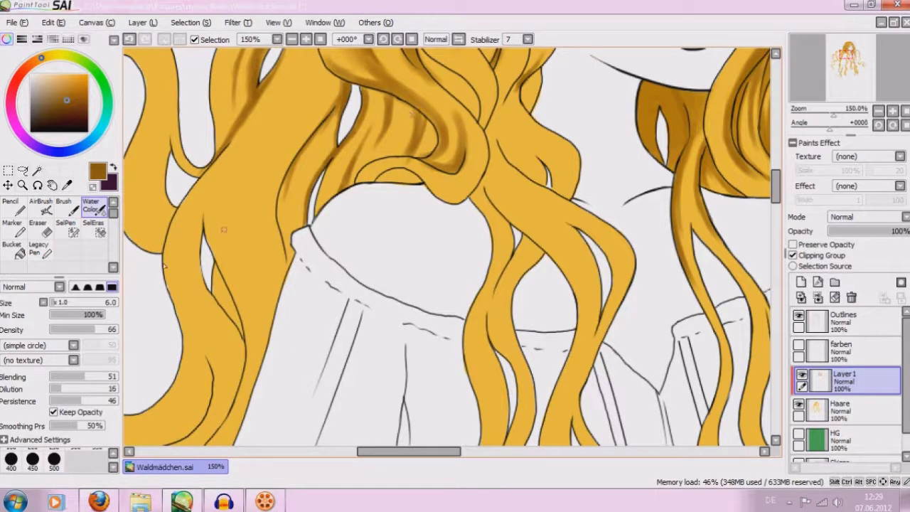
pyautogui.scroll(-2, 86, 227)
pyautogui.click(94, 249)
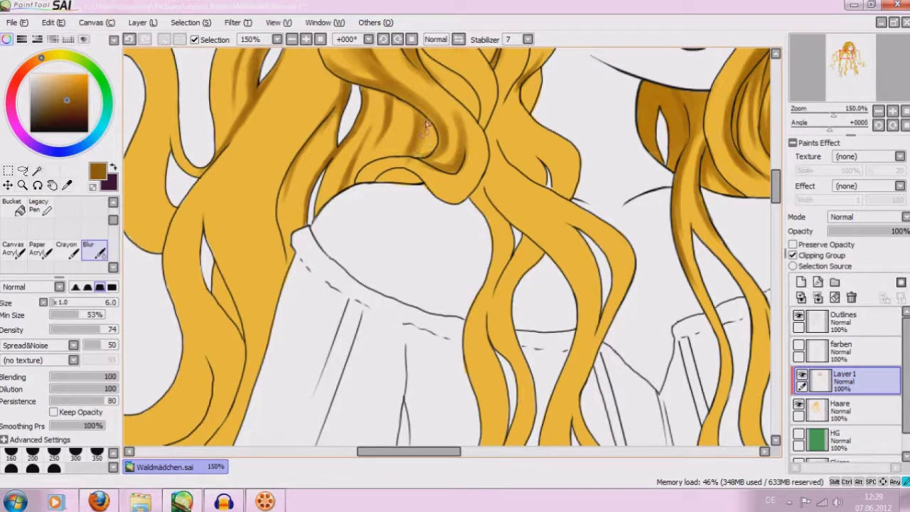
pyautogui.moveTo(418, 142)
pyautogui.mouseDown()
pyautogui.moveTo(427, 121)
pyautogui.moveTo(416, 162)
pyautogui.mouseUp()
pyautogui.click(292, 39)
pyautogui.click(305, 39)
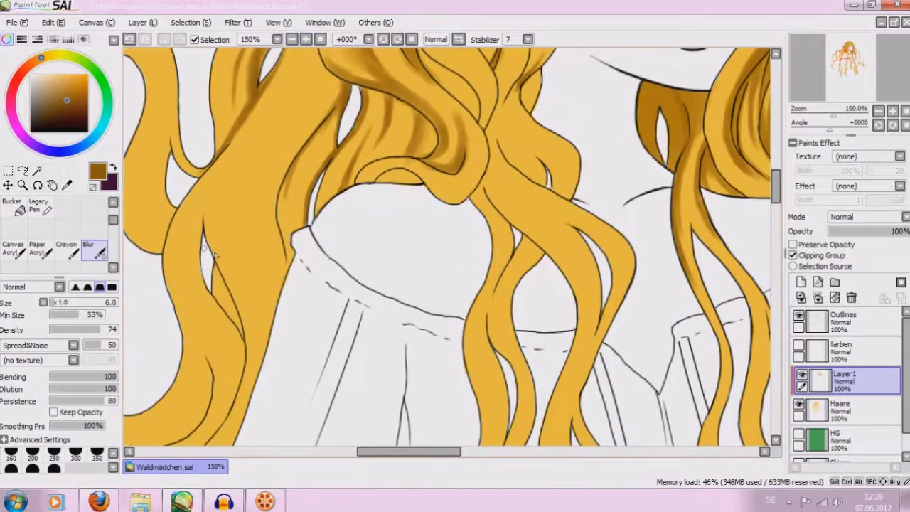
pyautogui.moveTo(775, 183); pyautogui.dragTo(775, 165)
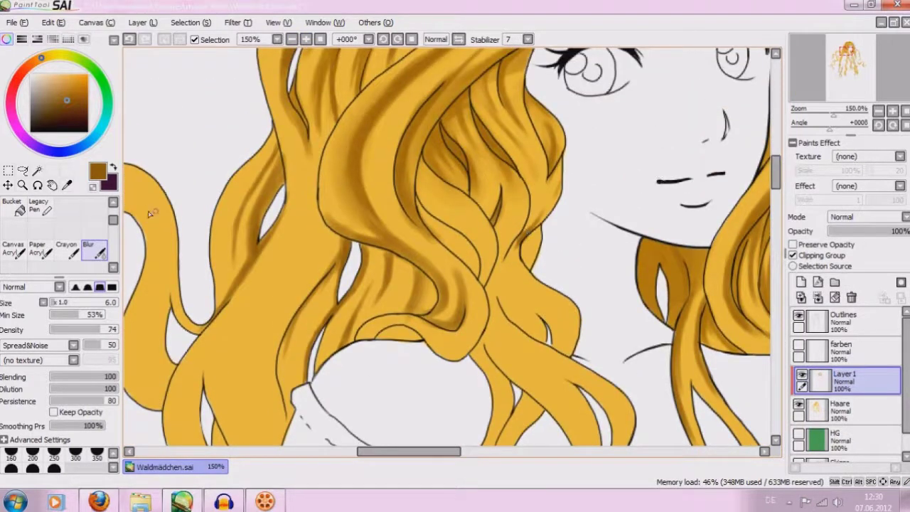
# Add faint textured-brush and watercolour dark marks on the strands beside the face.
pyautogui.scroll(2, 85, 213)
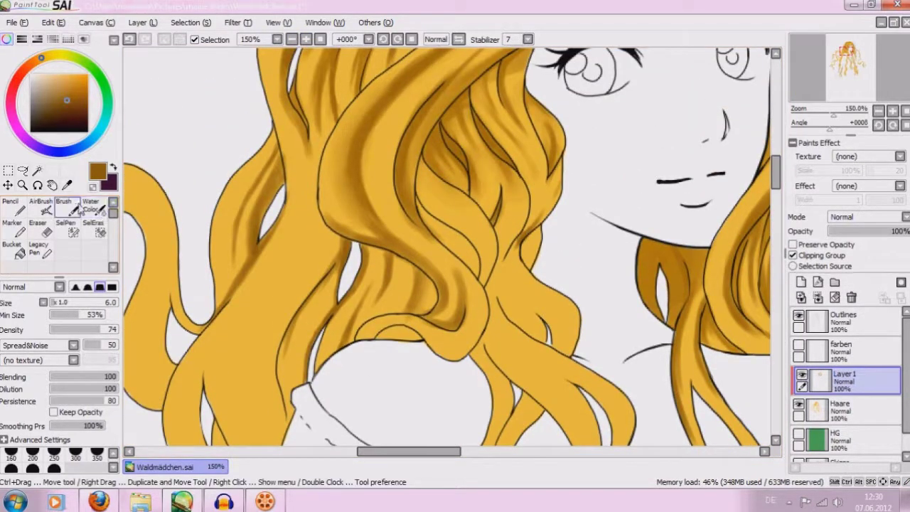
pyautogui.click(75, 207)
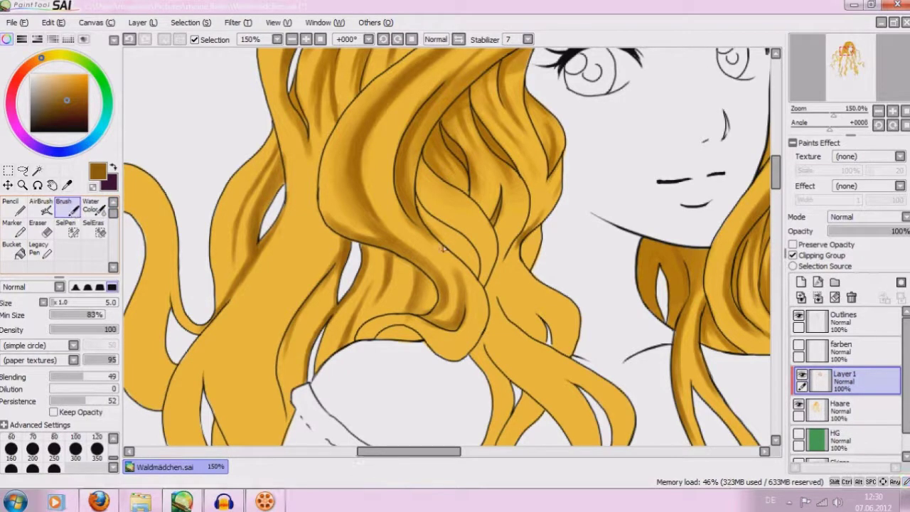
pyautogui.moveTo(388, 267); pyautogui.dragTo(387, 262)
pyautogui.moveTo(363, 190); pyautogui.dragTo(385, 236)
pyautogui.click(91, 206)
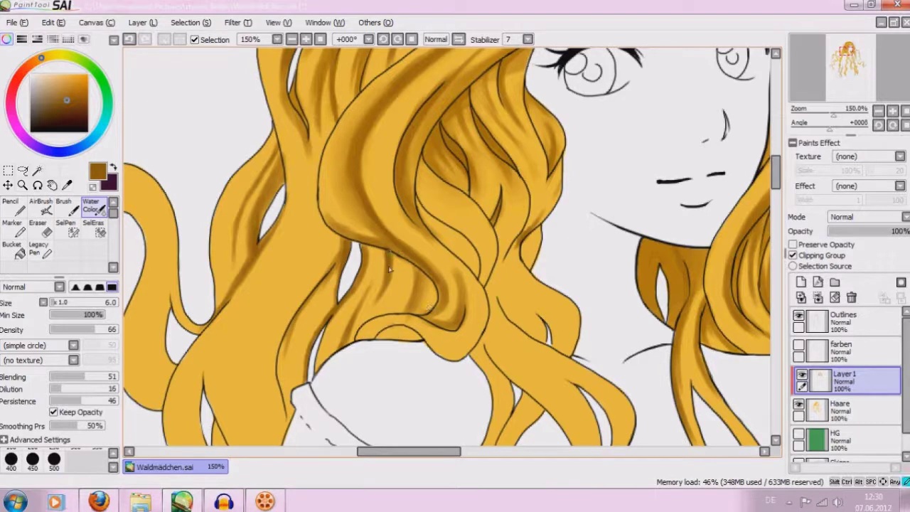
pyautogui.moveTo(419, 279); pyautogui.dragTo(424, 279)
pyautogui.moveTo(390, 251); pyautogui.dragTo(364, 242)
pyautogui.moveTo(321, 174); pyautogui.dragTo(331, 220)
# Erase excess shading on the left strand's edge and re-darken it with watercolour.
pyautogui.click(40, 227)
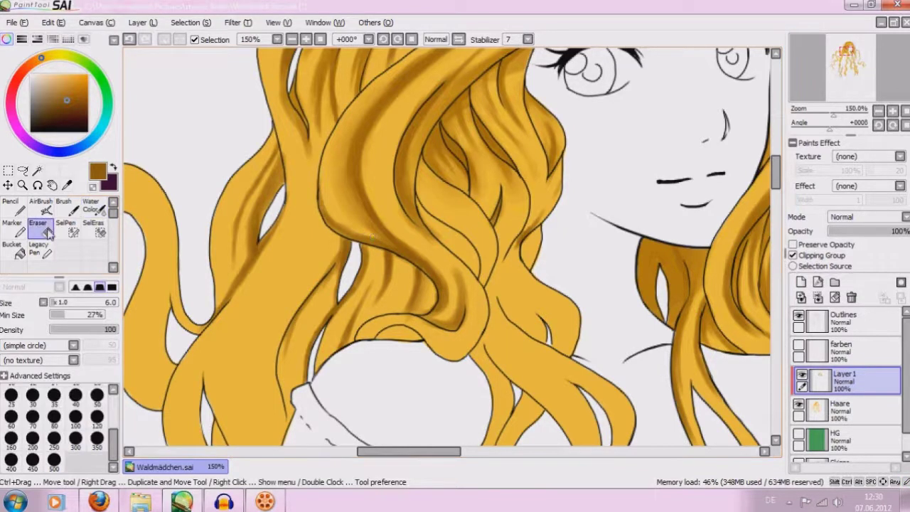
pyautogui.moveTo(326, 177); pyautogui.dragTo(362, 237)
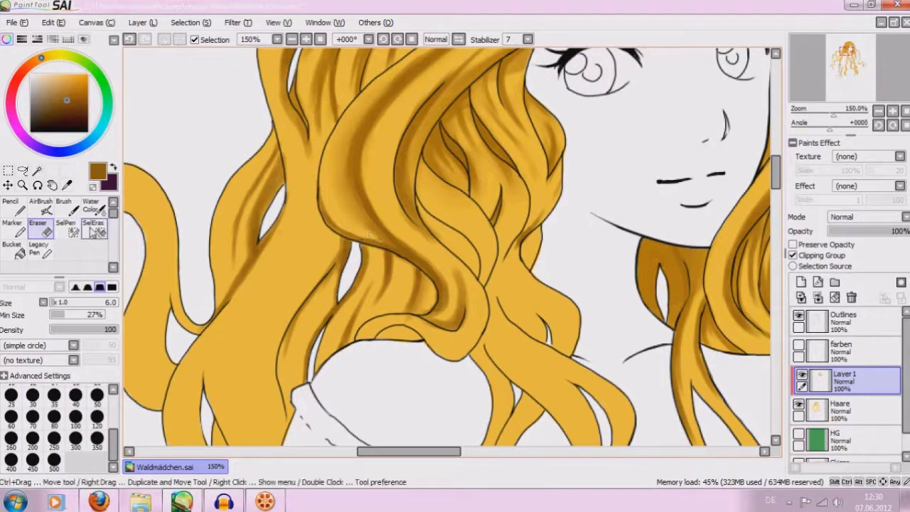
pyautogui.click(91, 206)
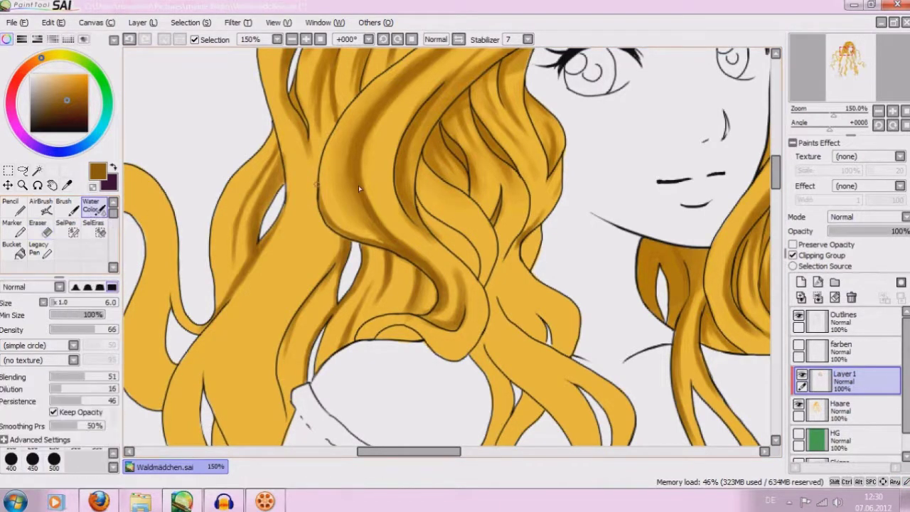
pyautogui.moveTo(322, 182)
pyautogui.mouseDown()
pyautogui.moveTo(370, 247)
pyautogui.moveTo(380, 228)
pyautogui.moveTo(354, 204)
pyautogui.mouseUp()
pyautogui.moveTo(327, 168); pyautogui.dragTo(321, 193)
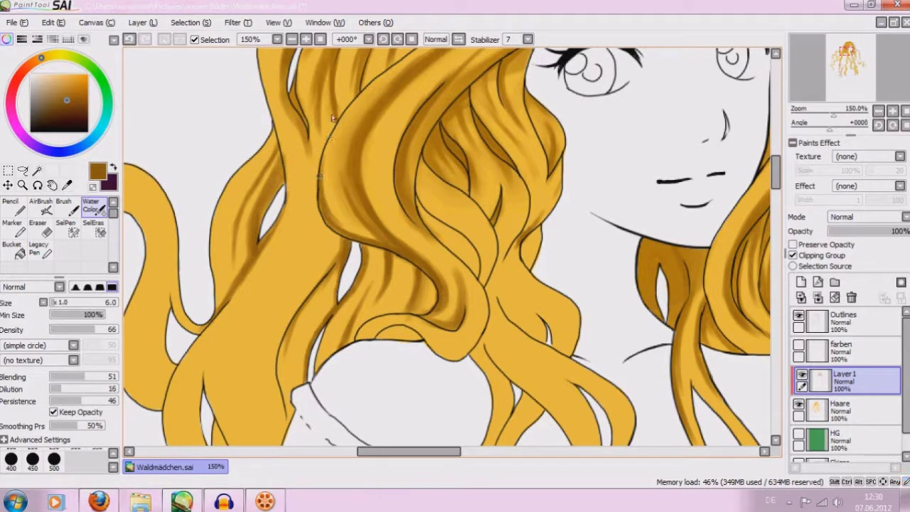
pyautogui.click(113, 268)
pyautogui.click(89, 266)
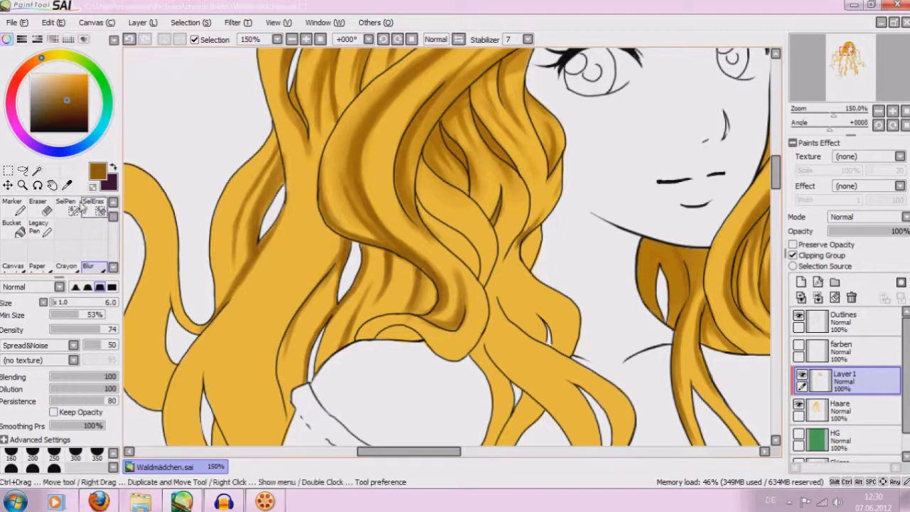
pyautogui.click(112, 202)
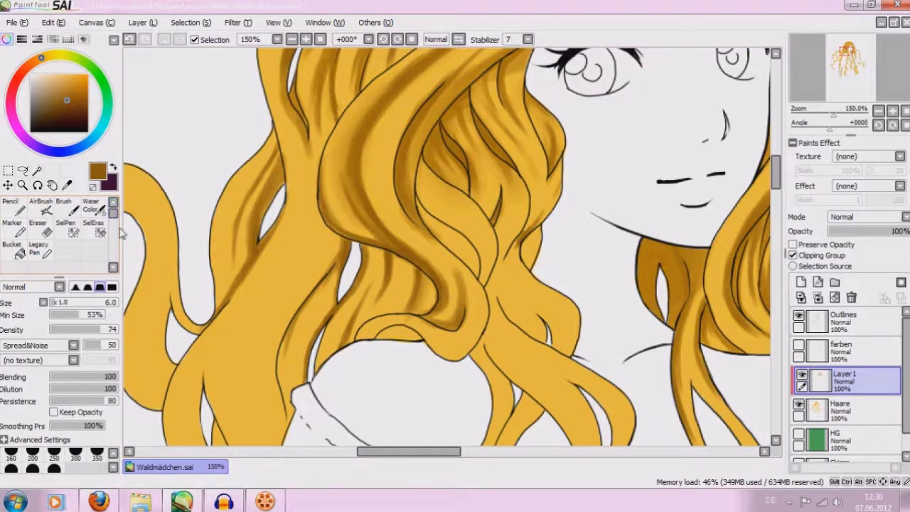
pyautogui.click(46, 228)
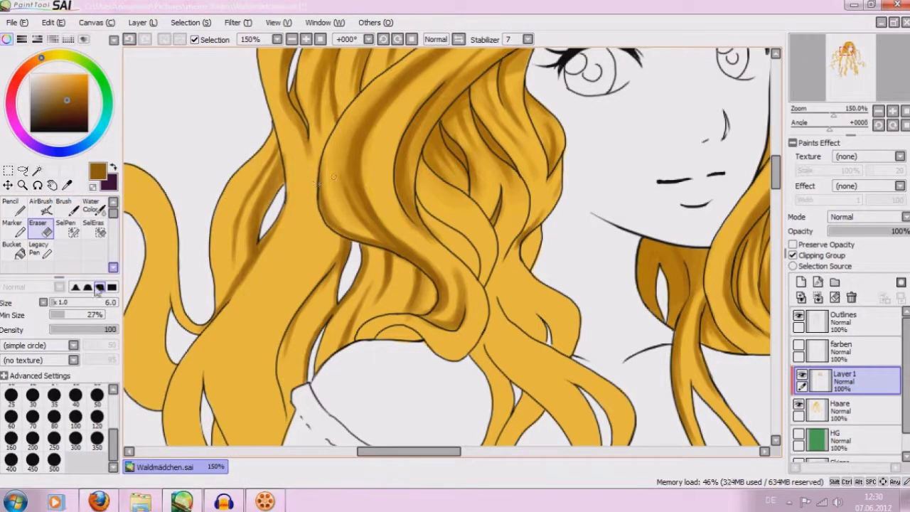
pyautogui.moveTo(64, 303)
pyautogui.mouseDown()
pyautogui.moveTo(74, 304)
pyautogui.moveTo(64, 303)
pyautogui.mouseUp()
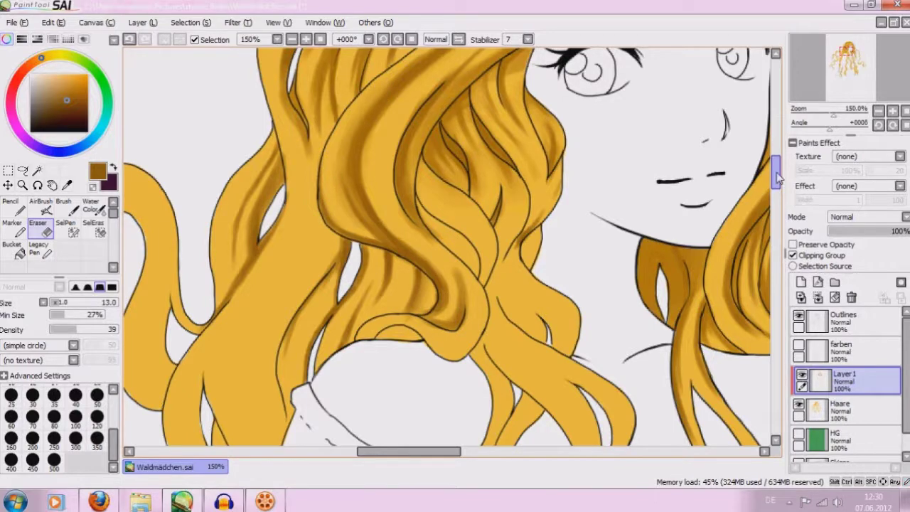
# Paint a dark shading line down the left strand and blend it in with watercolour.
pyautogui.scroll(3, 718, 189)
pyautogui.scroll(2, 639, 199)
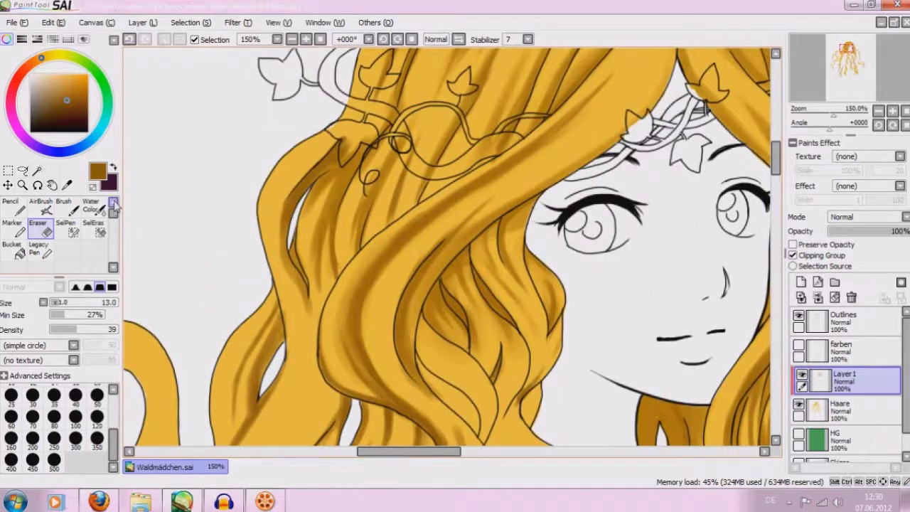
pyautogui.click(64, 206)
pyautogui.moveTo(387, 171); pyautogui.dragTo(396, 146)
pyautogui.scroll(-3, 675, 211)
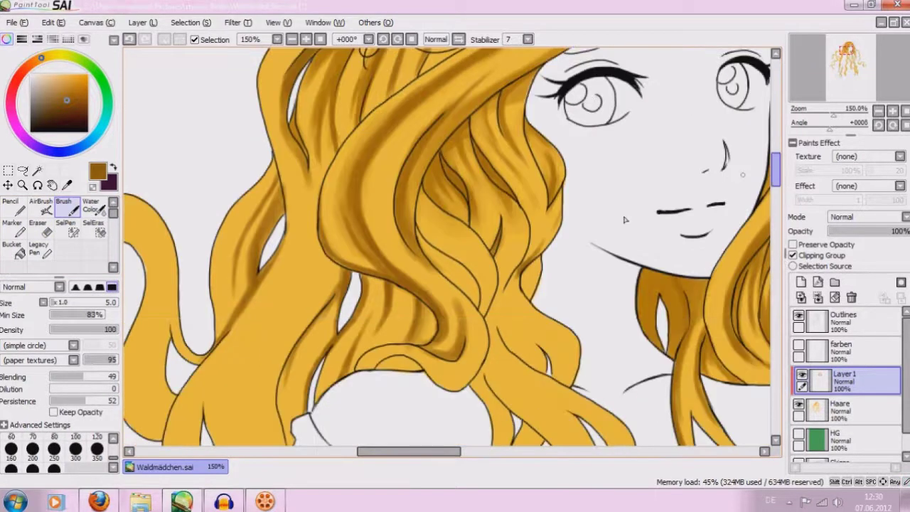
pyautogui.moveTo(308, 169); pyautogui.dragTo(290, 250)
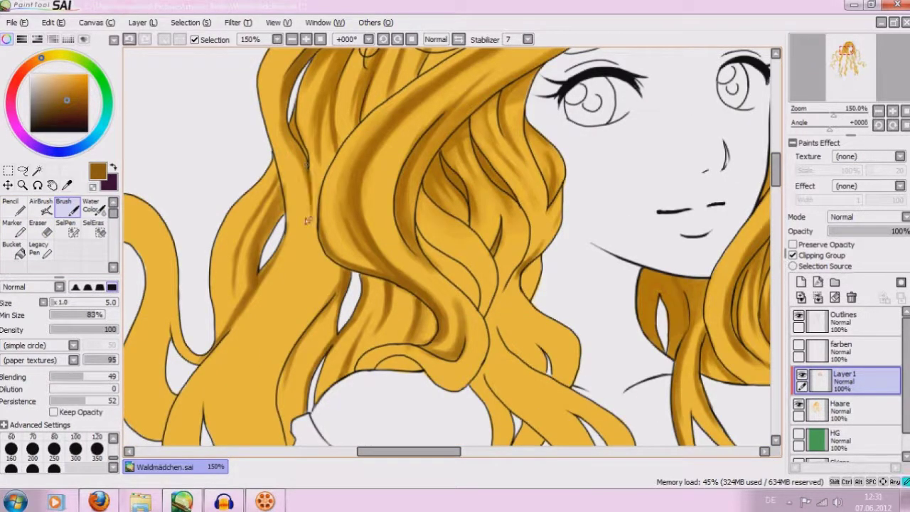
pyautogui.click(91, 206)
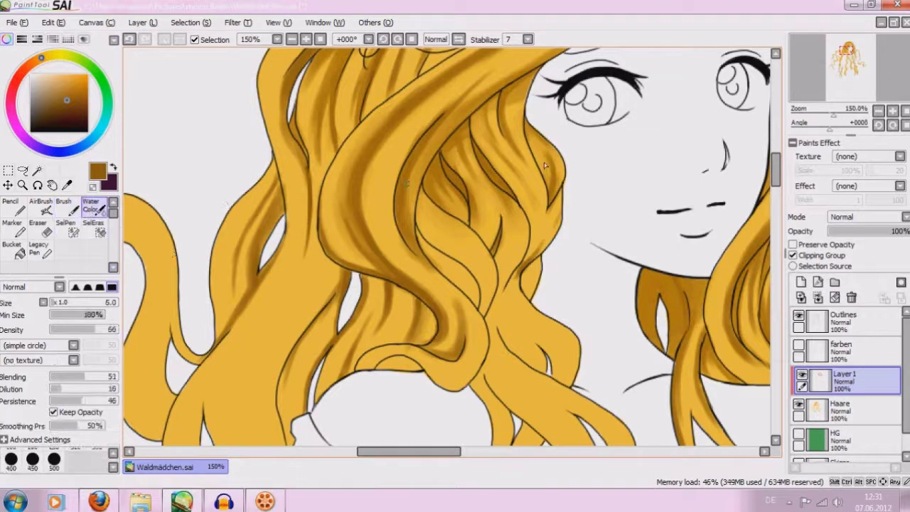
pyautogui.moveTo(306, 165); pyautogui.dragTo(303, 270)
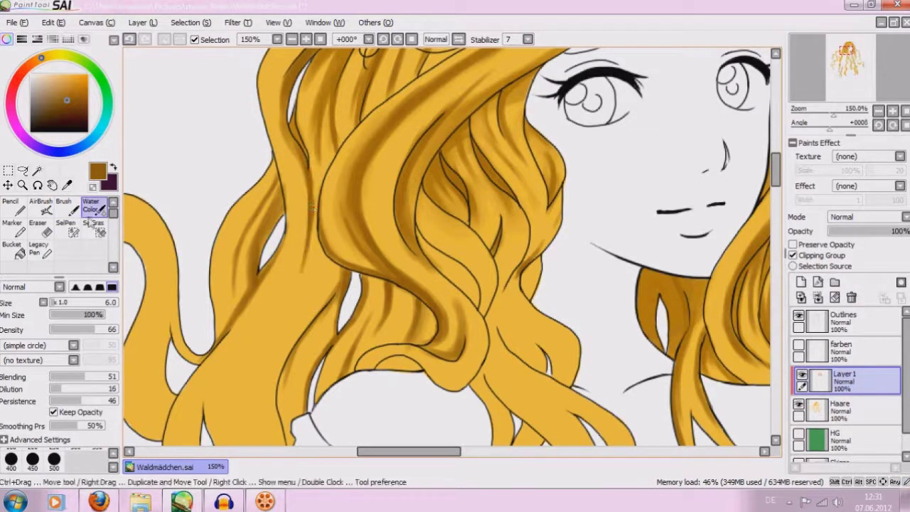
pyautogui.moveTo(311, 199)
pyautogui.mouseDown()
pyautogui.moveTo(301, 273)
pyautogui.moveTo(279, 315)
pyautogui.mouseUp()
pyautogui.moveTo(303, 265); pyautogui.dragTo(265, 328)
pyautogui.moveTo(291, 80); pyautogui.dragTo(293, 152)
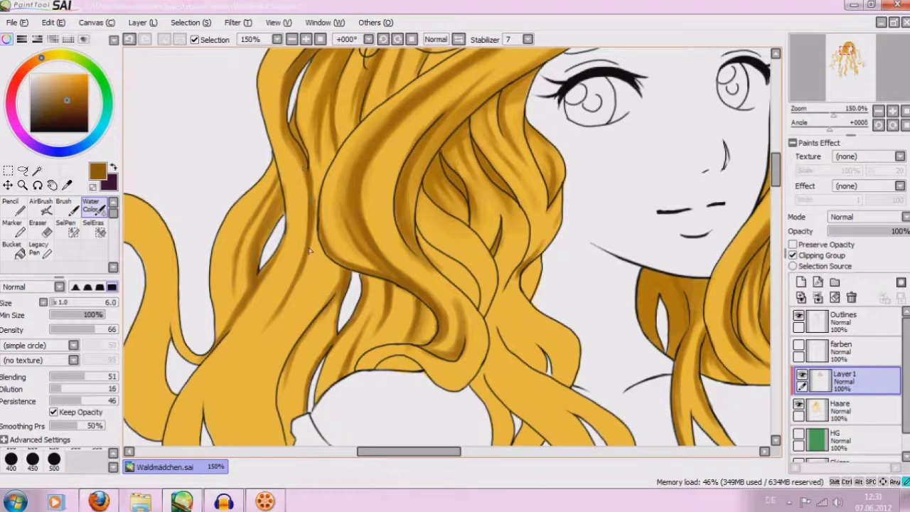
# Add a thin dark line lower on the strand, blend it, then undo the blending.
pyautogui.click(63, 206)
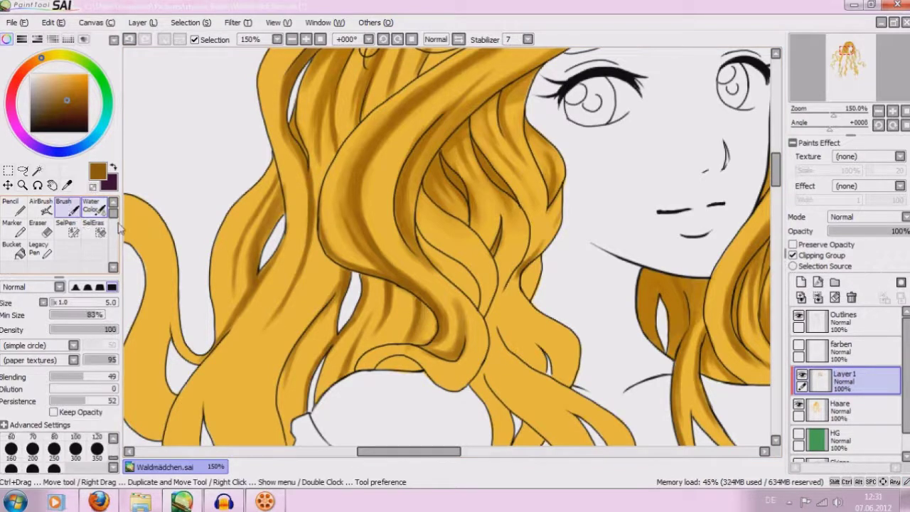
pyautogui.moveTo(279, 291); pyautogui.dragTo(228, 390)
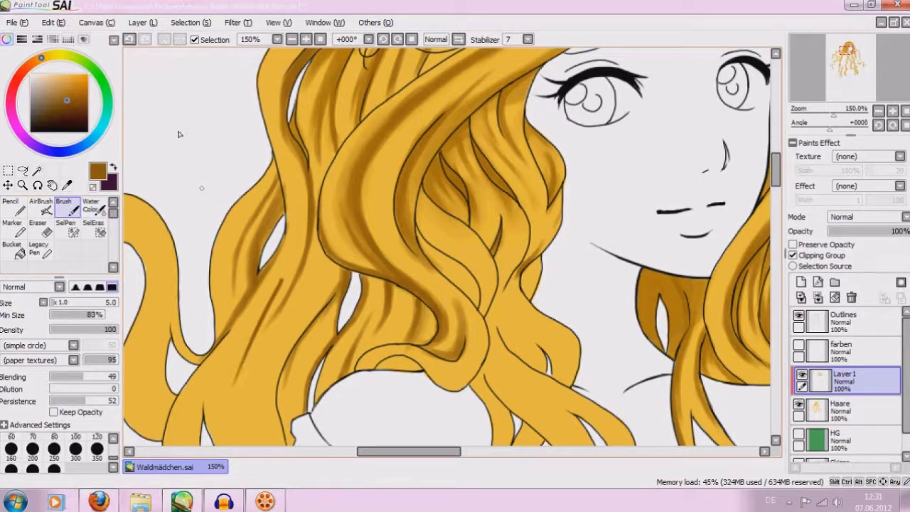
pyautogui.click(98, 200)
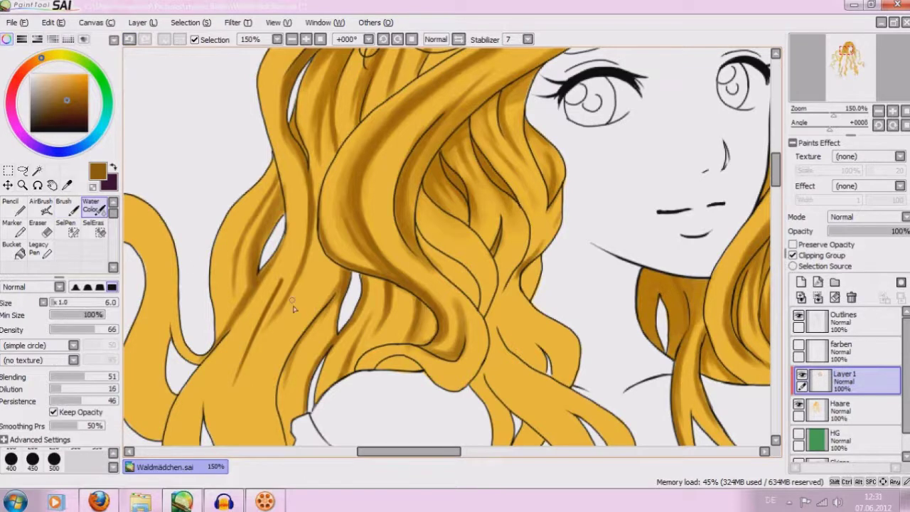
pyautogui.moveTo(275, 297); pyautogui.dragTo(226, 405)
pyautogui.moveTo(257, 334); pyautogui.dragTo(242, 376)
pyautogui.moveTo(277, 300); pyautogui.dragTo(250, 359)
pyautogui.click(128, 39)
pyautogui.click(128, 39)
pyautogui.click(129, 40)
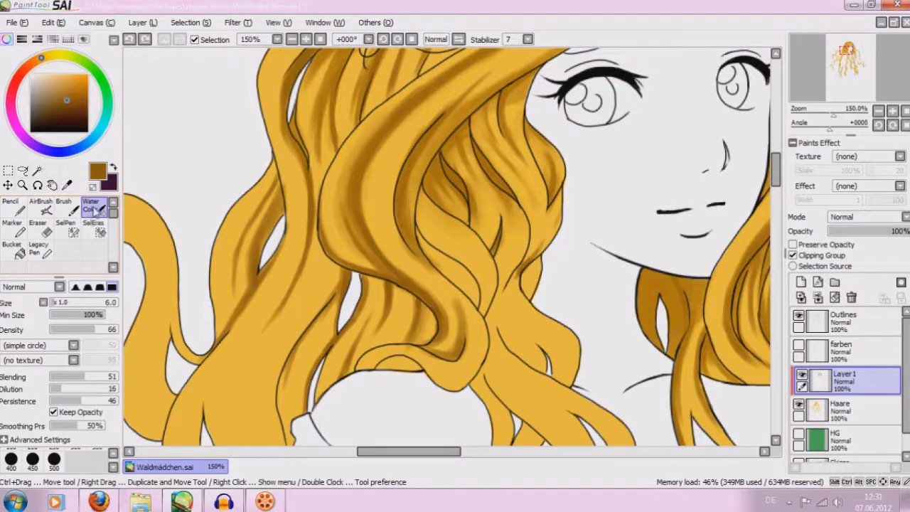
# Paint darker brown watercolor shading down the left shoulder strand at brush size 13.
pyautogui.scroll(-5, 427, 227)
pyautogui.scroll(3, 455, 220)
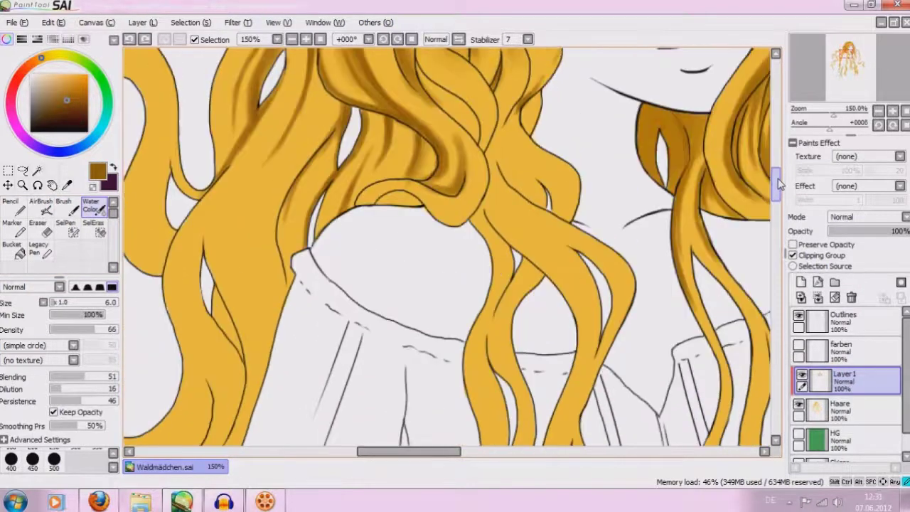
pyautogui.moveTo(54, 302); pyautogui.dragTo(64, 302)
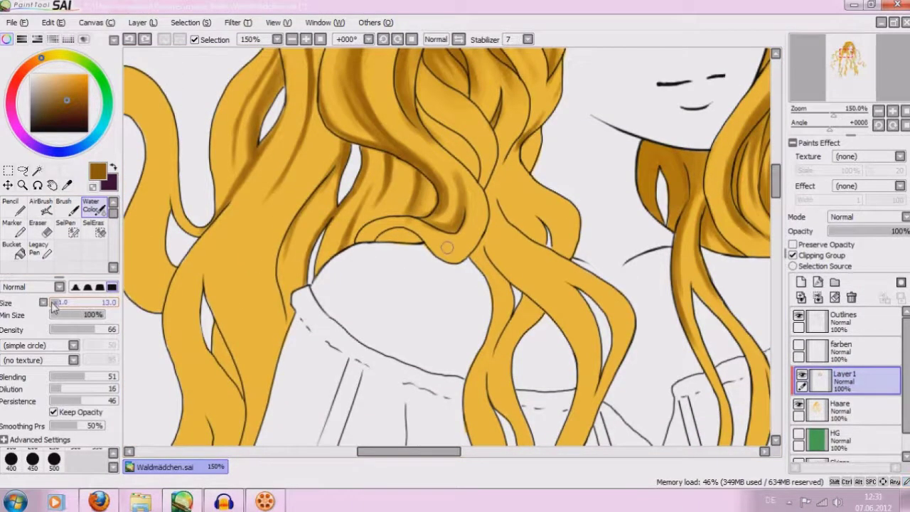
pyautogui.moveTo(313, 201); pyautogui.dragTo(280, 263)
pyautogui.moveTo(291, 213)
pyautogui.mouseDown()
pyautogui.moveTo(281, 285)
pyautogui.moveTo(288, 316)
pyautogui.mouseUp()
pyautogui.moveTo(281, 284); pyautogui.dragTo(292, 316)
pyautogui.moveTo(317, 202)
pyautogui.mouseDown()
pyautogui.moveTo(287, 306)
pyautogui.moveTo(300, 243)
pyautogui.mouseUp()
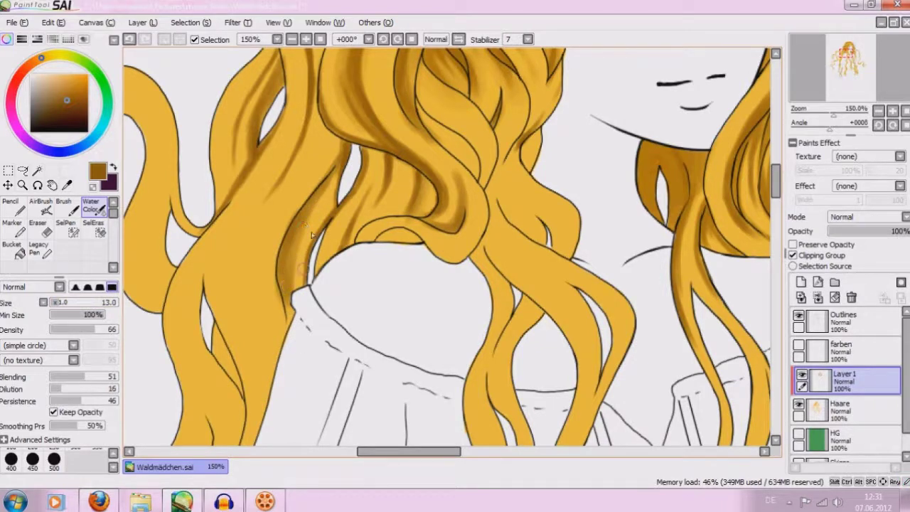
pyautogui.moveTo(338, 180); pyautogui.dragTo(310, 221)
# Darken the strand's edges with the Brush at size 7, then blur the new streaks.
pyautogui.moveTo(55, 302); pyautogui.dragTo(51, 302)
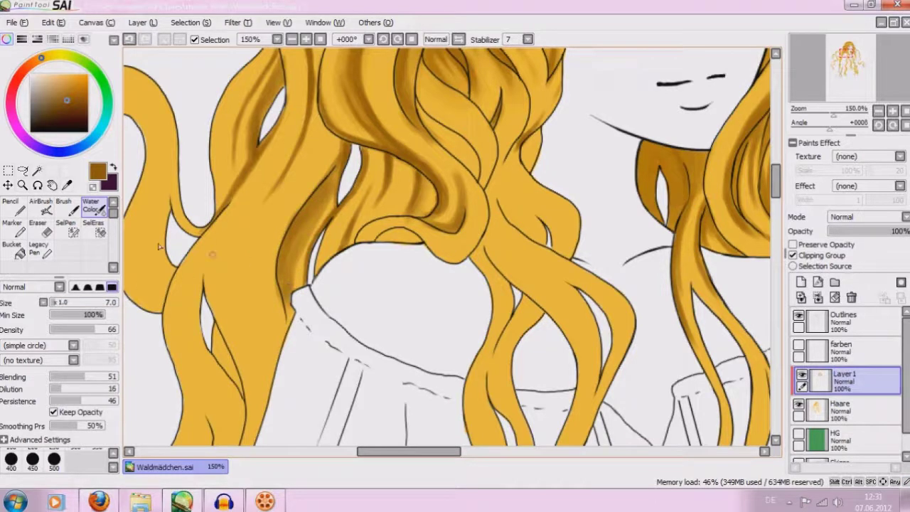
pyautogui.click(63, 206)
pyautogui.moveTo(289, 272); pyautogui.dragTo(293, 316)
pyautogui.moveTo(295, 256); pyautogui.dragTo(308, 224)
pyautogui.moveTo(335, 170); pyautogui.dragTo(324, 189)
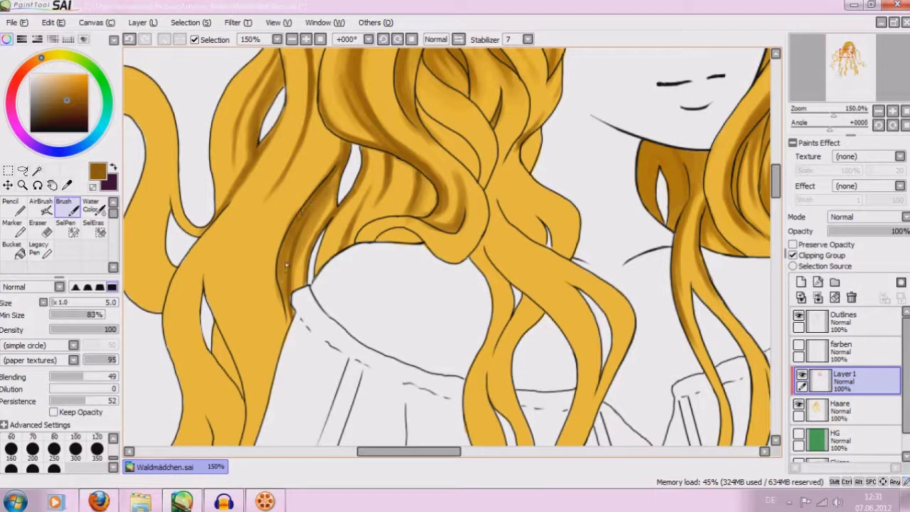
pyautogui.click(113, 267)
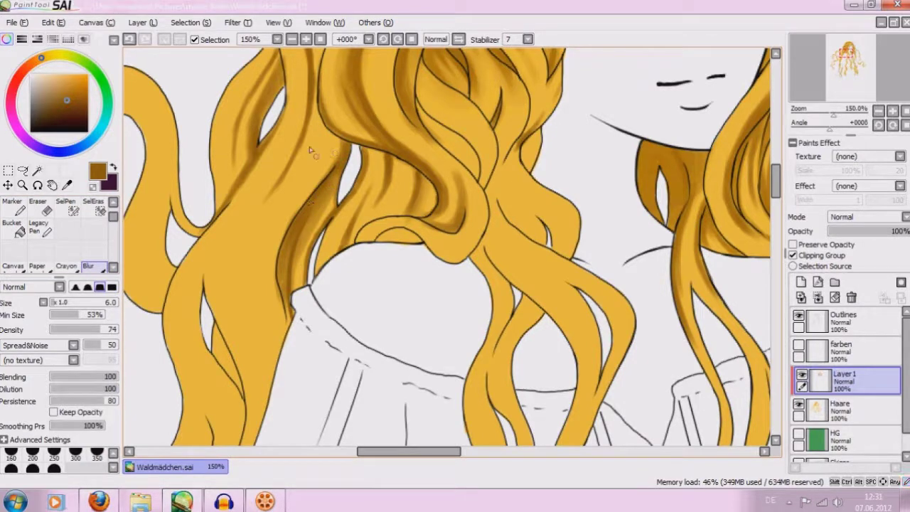
pyautogui.click(113, 202)
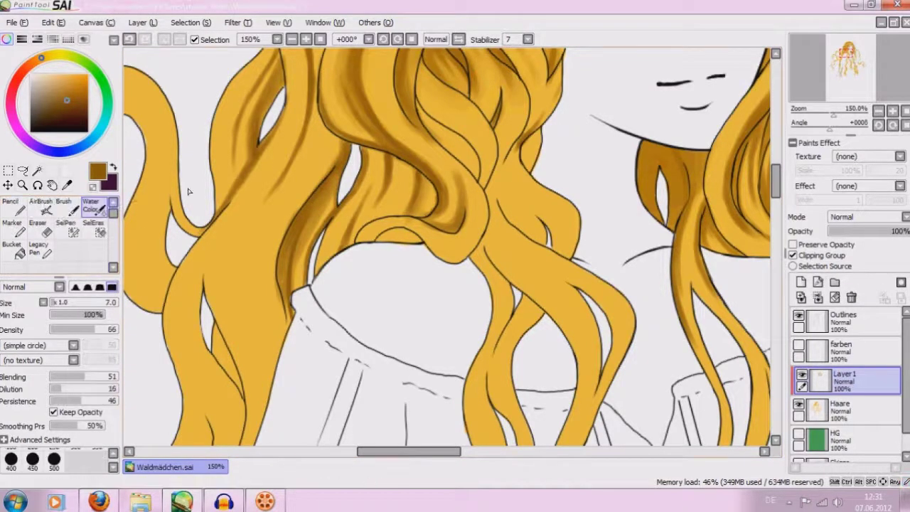
pyautogui.click(291, 39)
pyautogui.click(291, 39)
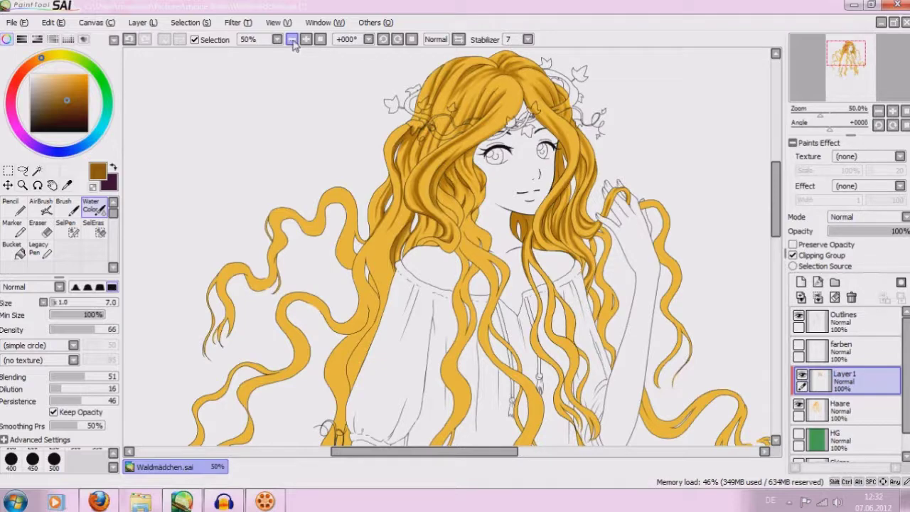
# Zoom in on the hair and chest area and select the eraser.
pyautogui.click(306, 39)
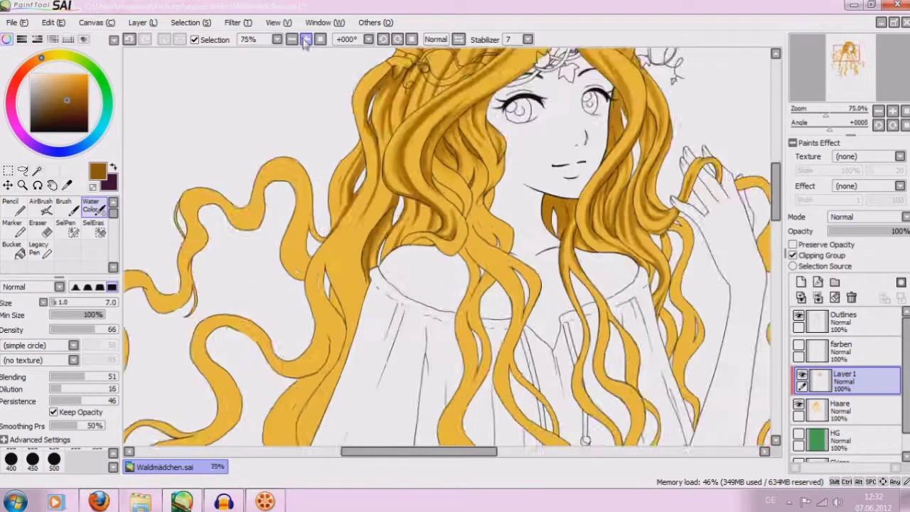
pyautogui.click(291, 39)
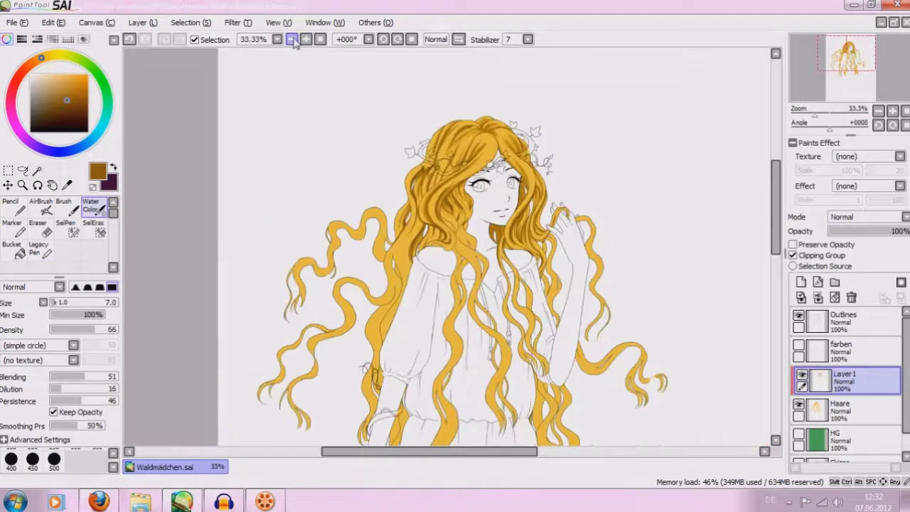
pyautogui.click(305, 39)
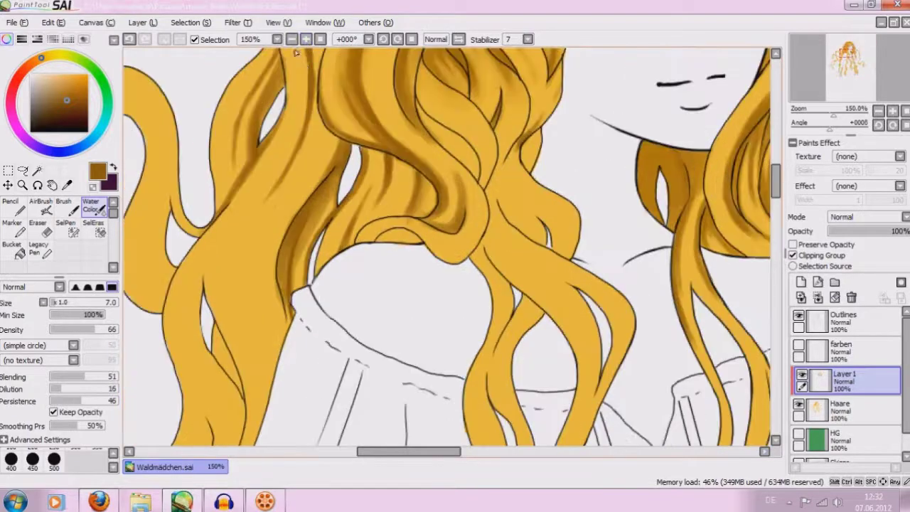
pyautogui.click(292, 39)
pyautogui.click(305, 39)
pyautogui.scroll(3, 386, 110)
pyautogui.press('e')
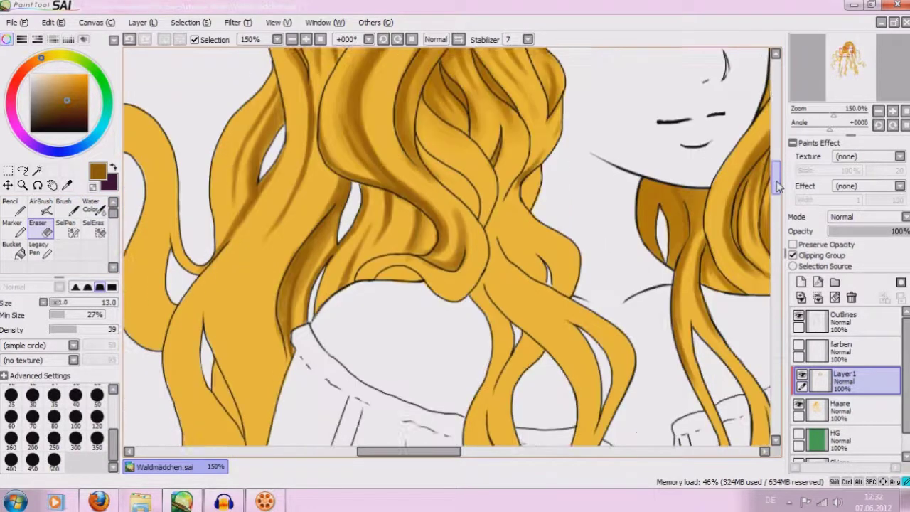
pyautogui.moveTo(776, 170); pyautogui.dragTo(777, 186)
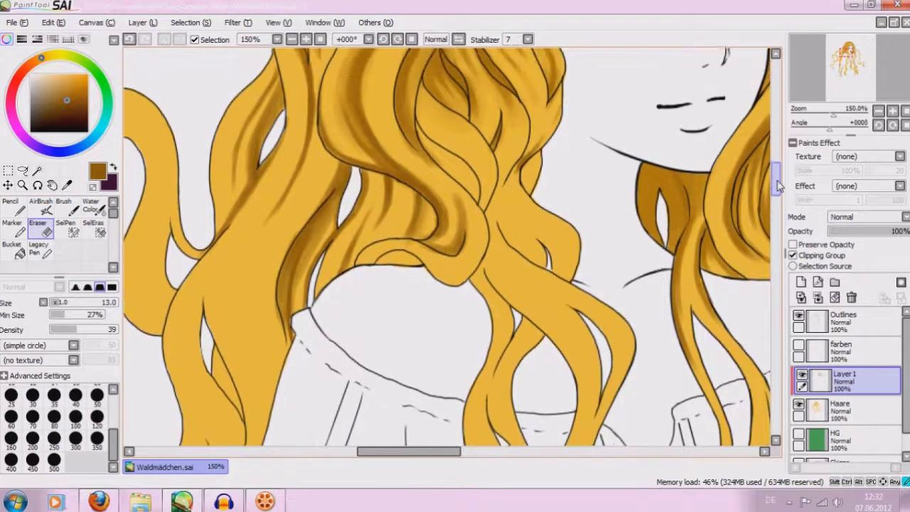
# Shade the hair strand beside the collar with dark brown Brush and Water Color strokes.
pyautogui.click(65, 206)
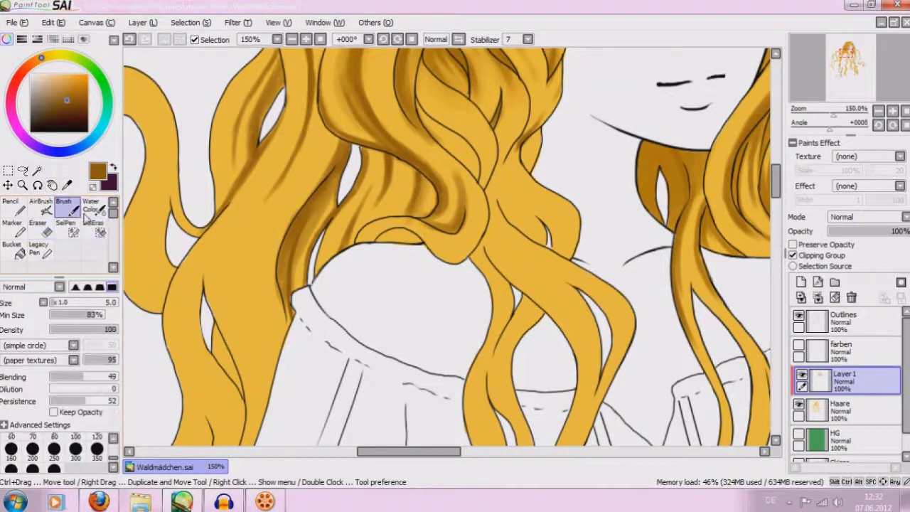
pyautogui.moveTo(393, 451); pyautogui.dragTo(376, 451)
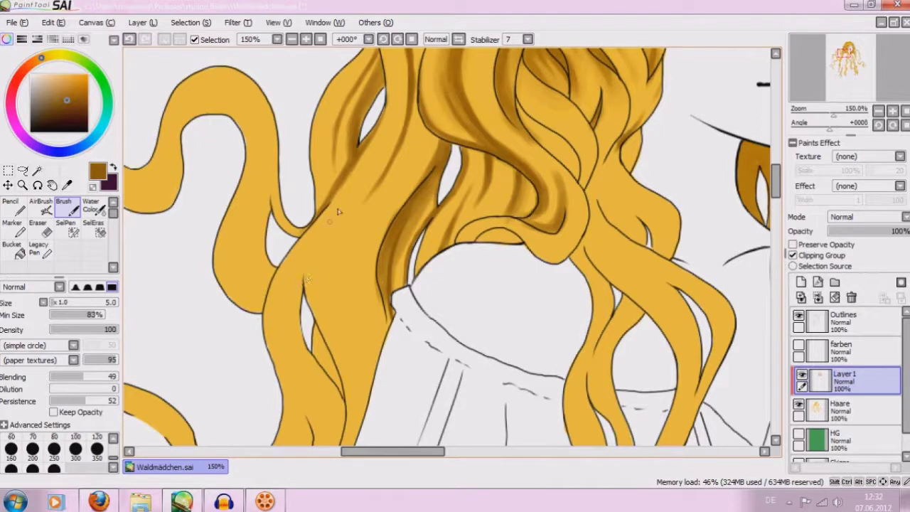
pyautogui.moveTo(389, 302)
pyautogui.mouseDown()
pyautogui.moveTo(378, 276)
pyautogui.moveTo(388, 307)
pyautogui.mouseUp()
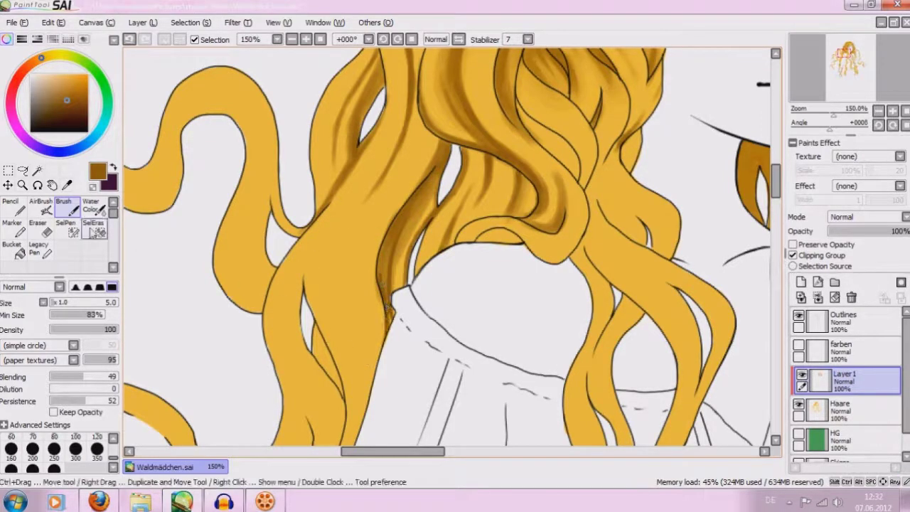
pyautogui.click(91, 206)
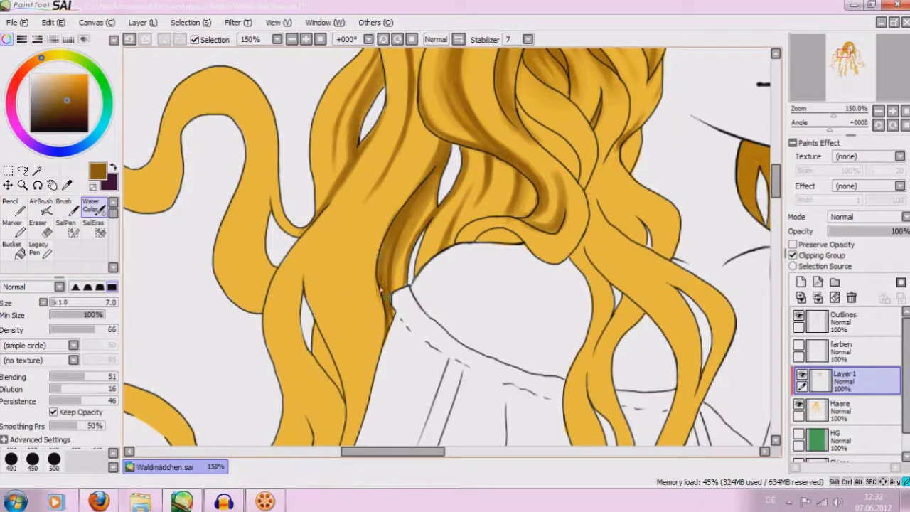
pyautogui.moveTo(304, 286)
pyautogui.mouseDown()
pyautogui.moveTo(323, 226)
pyautogui.moveTo(313, 270)
pyautogui.moveTo(346, 196)
pyautogui.moveTo(319, 307)
pyautogui.moveTo(310, 272)
pyautogui.moveTo(337, 357)
pyautogui.moveTo(312, 304)
pyautogui.moveTo(331, 345)
pyautogui.moveTo(315, 343)
pyautogui.moveTo(317, 377)
pyautogui.mouseUp()
pyautogui.moveTo(317, 323)
pyautogui.mouseDown()
pyautogui.moveTo(345, 404)
pyautogui.moveTo(325, 371)
pyautogui.moveTo(331, 359)
pyautogui.moveTo(346, 398)
pyautogui.mouseUp()
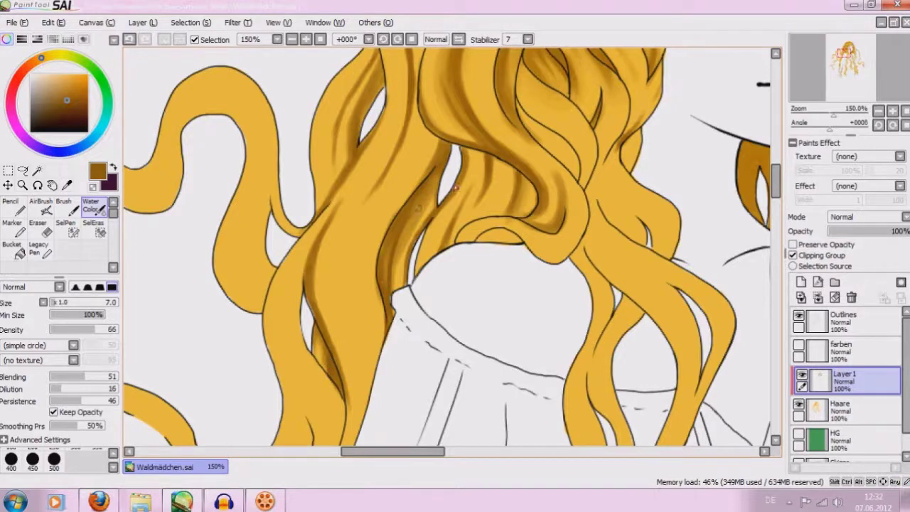
pyautogui.moveTo(772, 164); pyautogui.dragTo(772, 150)
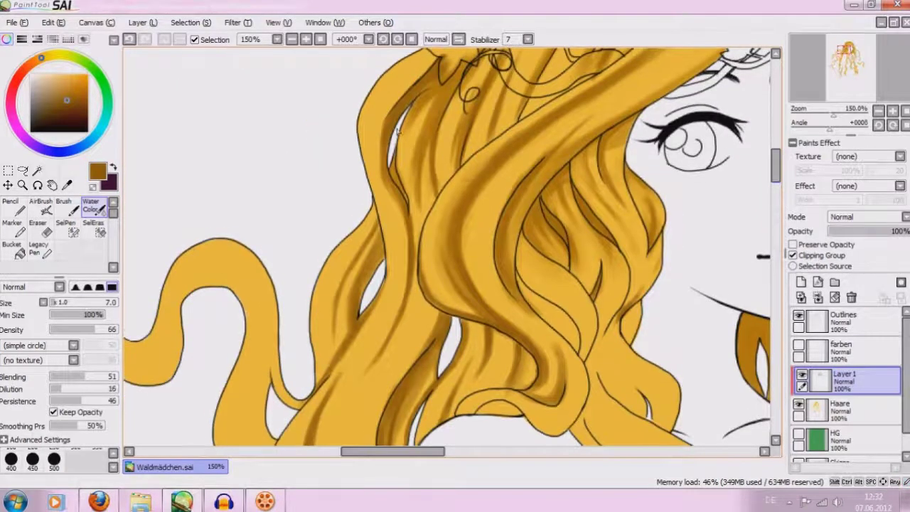
# Add a faint brown watercolor stroke near the leaf-vine crown, then open Windows Task Manager.
pyautogui.moveTo(775, 165); pyautogui.dragTo(775, 149)
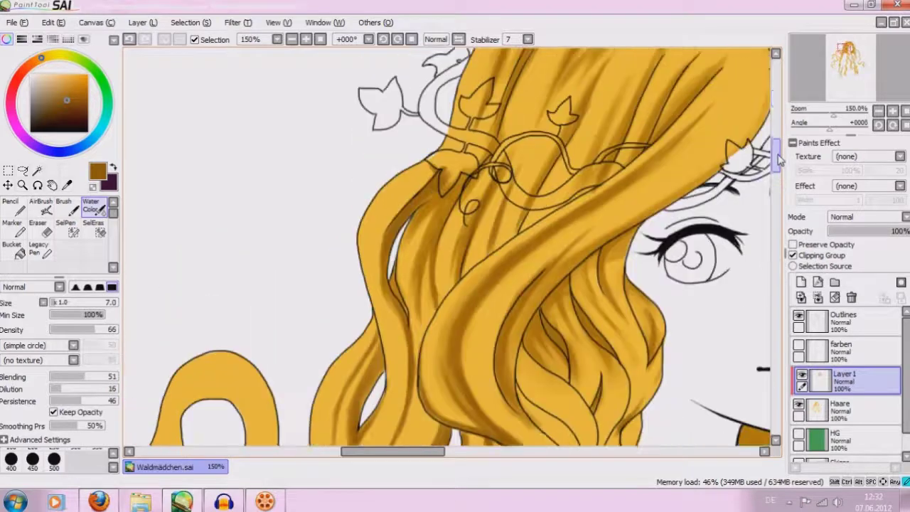
pyautogui.moveTo(428, 223); pyautogui.dragTo(447, 241)
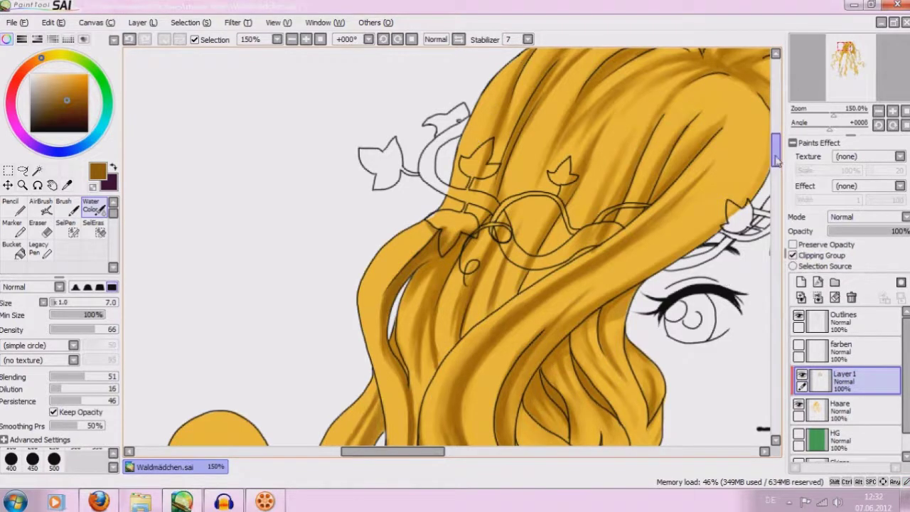
pyautogui.moveTo(775, 151); pyautogui.dragTo(775, 168)
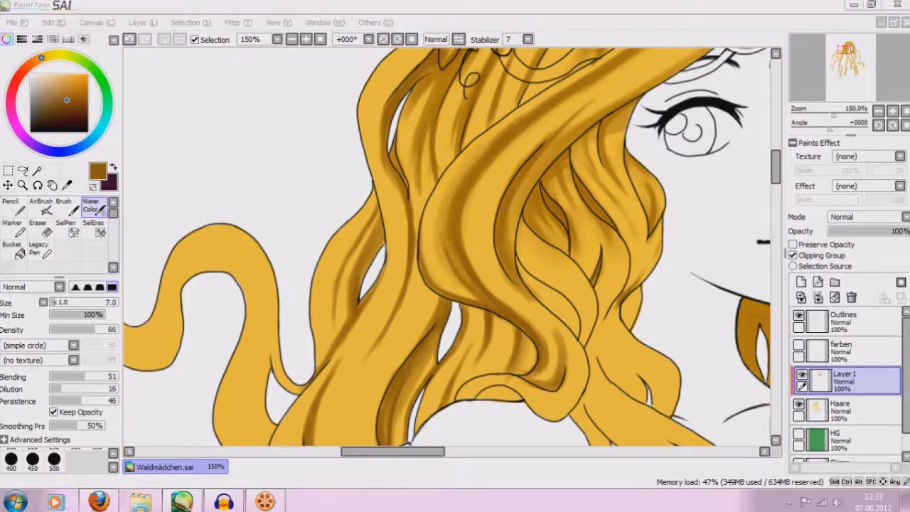
pyautogui.hotkey('ctrl', 'shift', 'Escape')
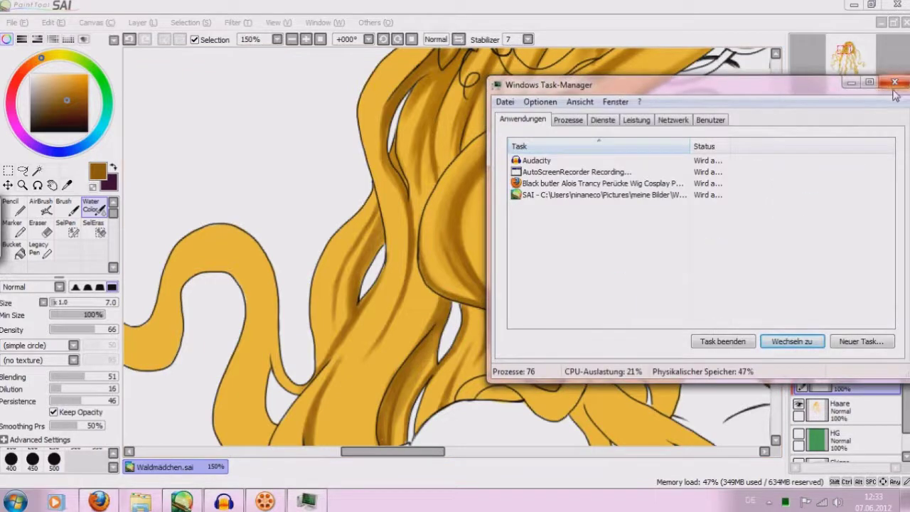
pyautogui.click(577, 185)
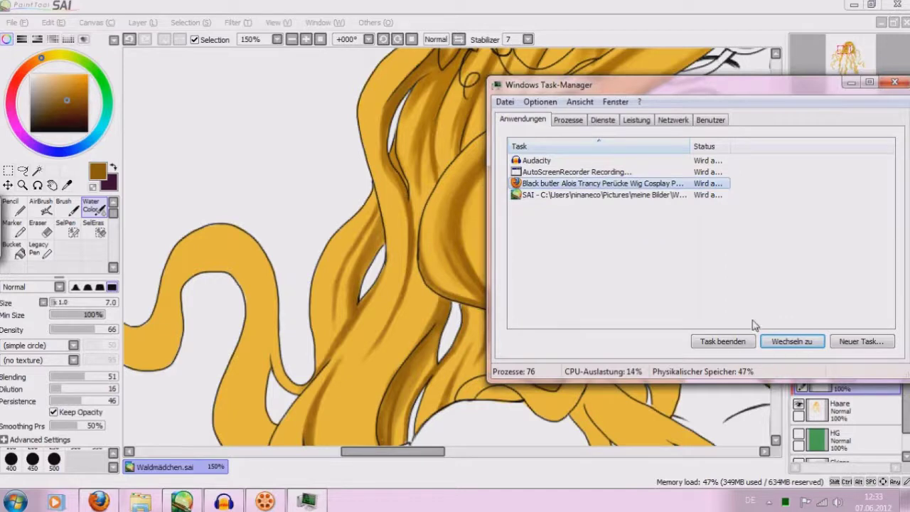
pyautogui.click(741, 344)
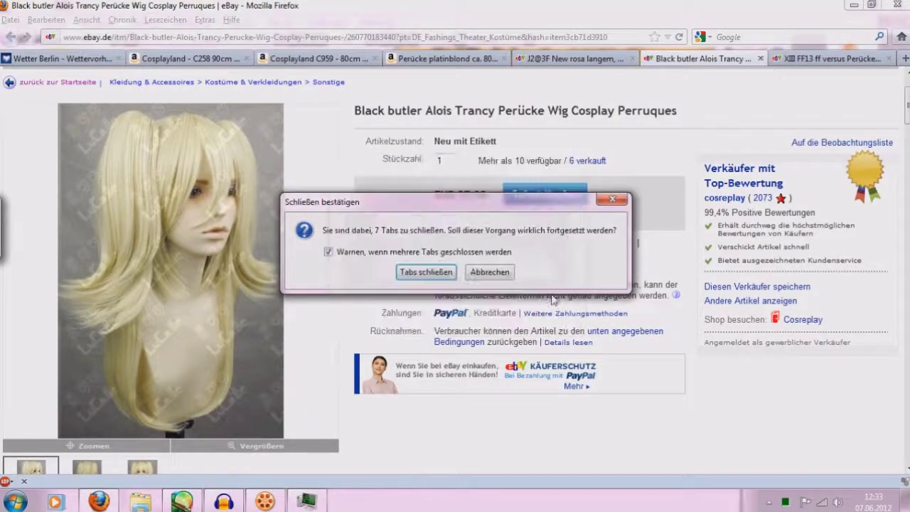
pyautogui.click(498, 269)
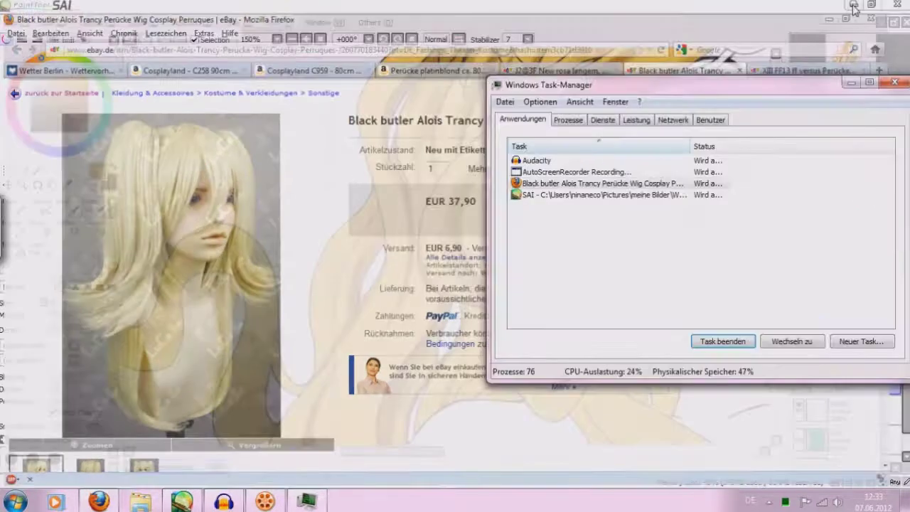
pyautogui.click(853, 5)
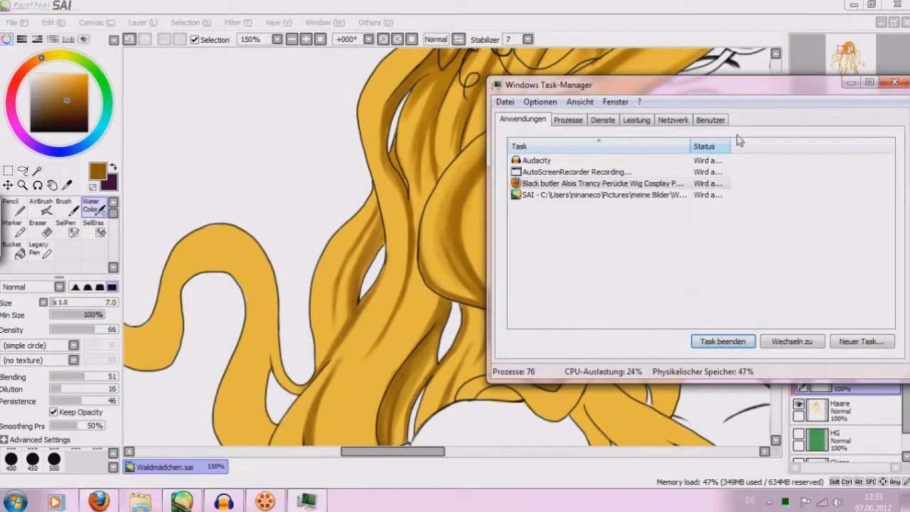
pyautogui.click(850, 82)
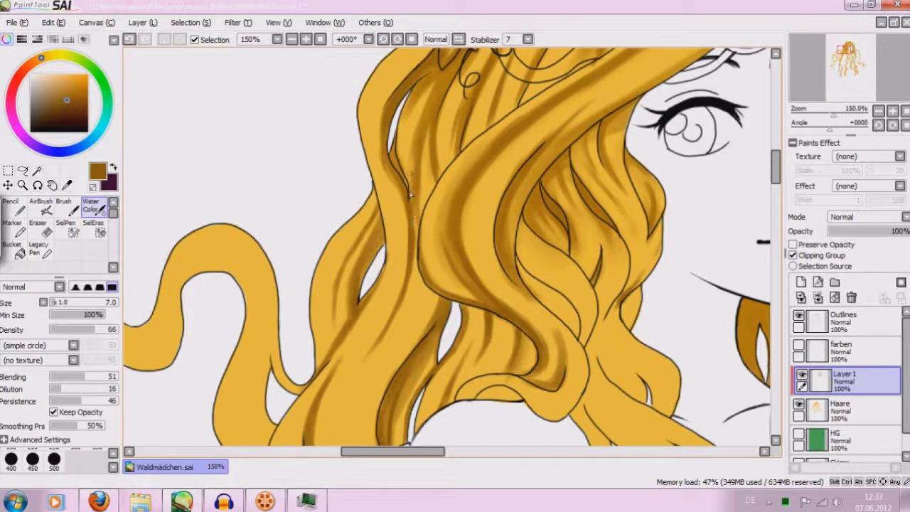
# Darken the hair strand beside the face and erase its faint stray marks.
pyautogui.moveTo(416, 192); pyautogui.dragTo(414, 155)
pyautogui.moveTo(416, 226); pyautogui.dragTo(418, 170)
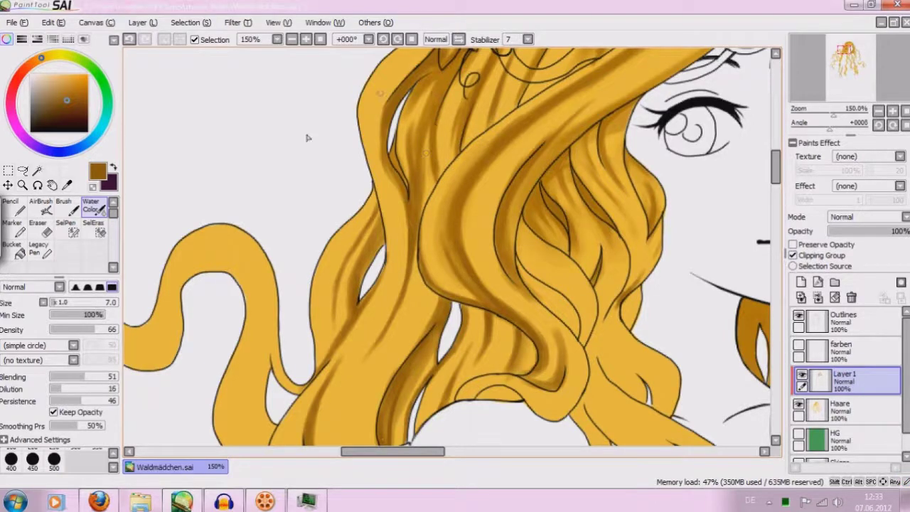
pyautogui.click(41, 231)
pyautogui.moveTo(429, 149); pyautogui.dragTo(423, 203)
pyautogui.click(91, 206)
# Shade the strand left of the collar with dark brown watercolor, then soften it with the eraser.
pyautogui.scroll(-5, 497, 142)
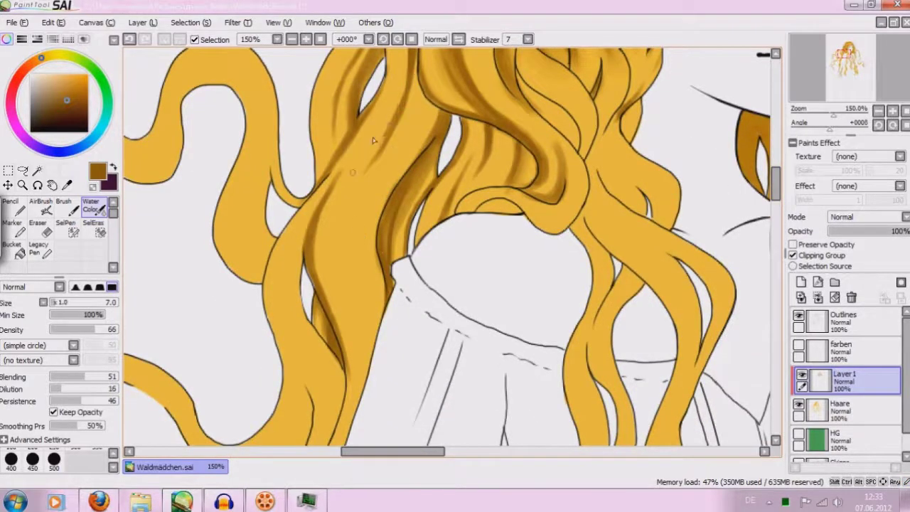
pyautogui.moveTo(355, 186); pyautogui.dragTo(383, 149)
pyautogui.moveTo(357, 277); pyautogui.dragTo(366, 316)
pyautogui.moveTo(355, 213); pyautogui.dragTo(361, 291)
pyautogui.moveTo(369, 193); pyautogui.dragTo(360, 284)
pyautogui.moveTo(359, 222); pyautogui.dragTo(370, 384)
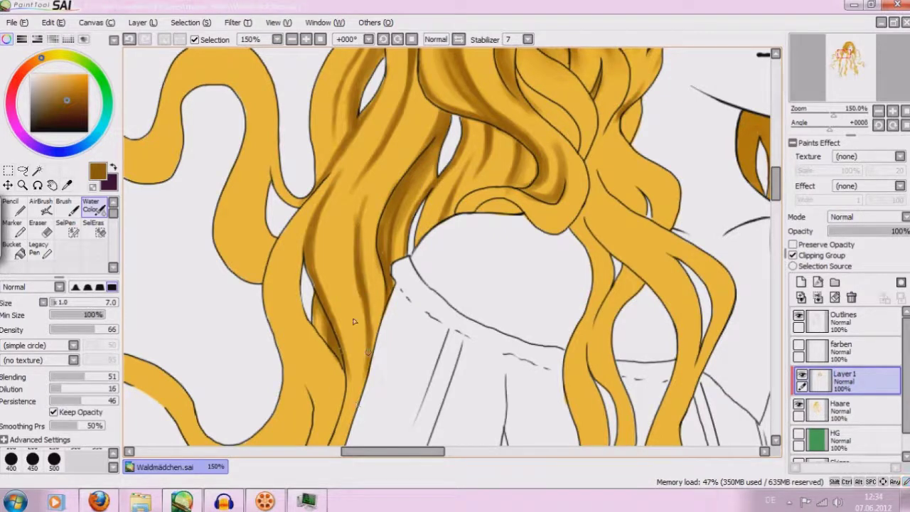
pyautogui.click(38, 228)
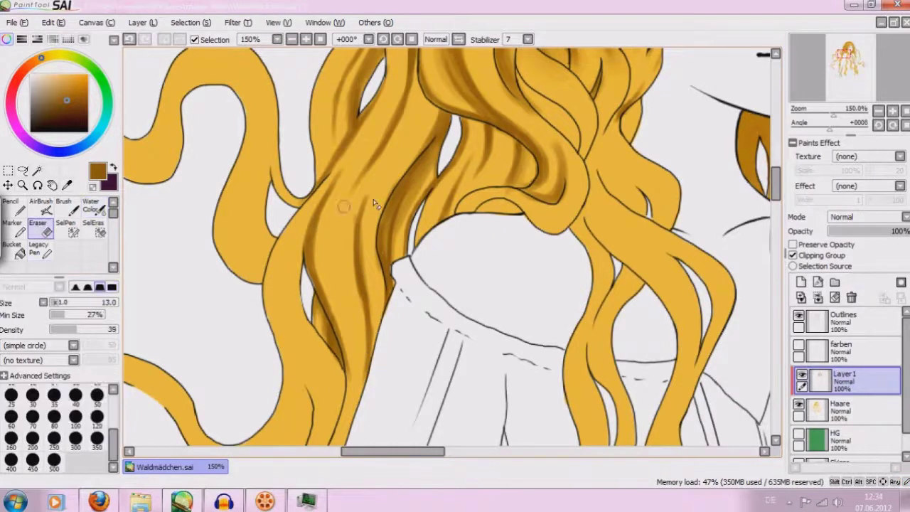
pyautogui.moveTo(367, 197); pyautogui.dragTo(371, 277)
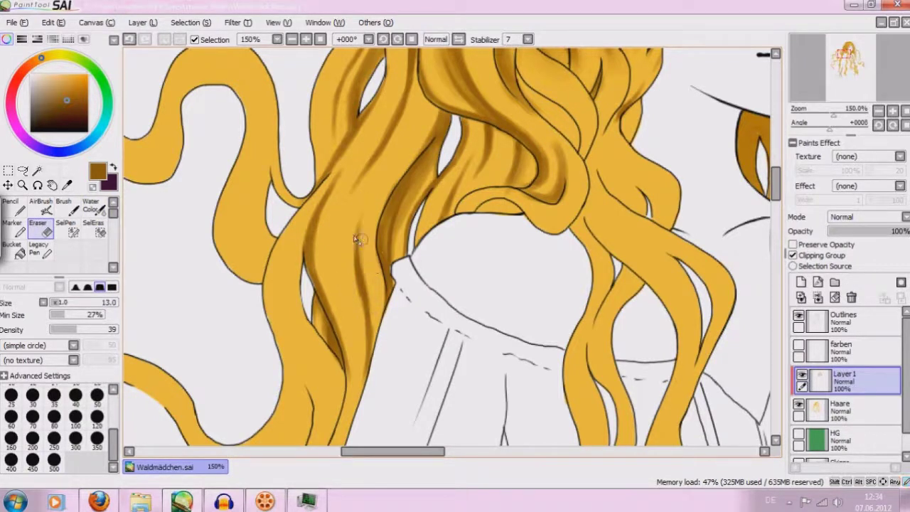